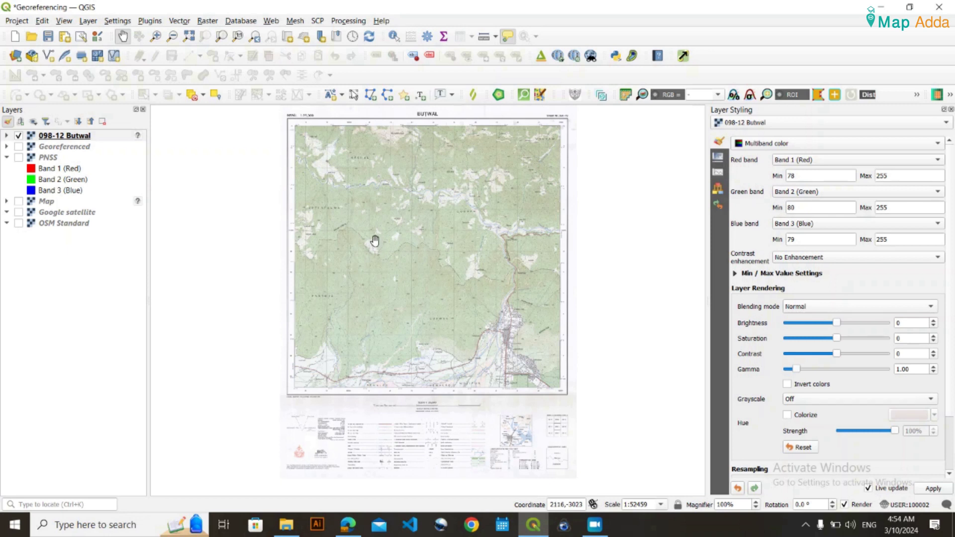
# Step: Open 098-12 Butwal.jpg from the data folder in the image viewer, inspect the scanned map, and close it
pyautogui.moveTo(358, 260); pyautogui.dragTo(350, 264)
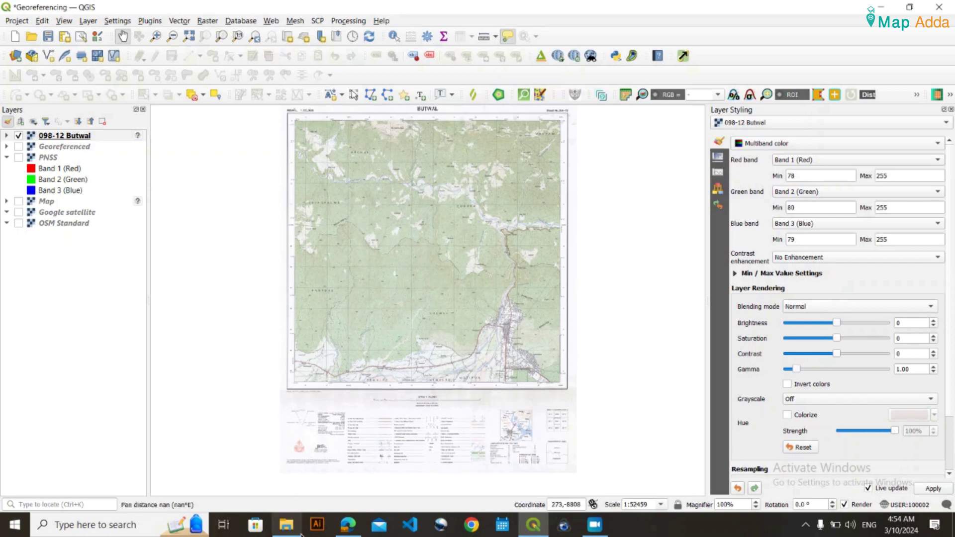
pyautogui.click(286, 525)
pyautogui.doubleClick(370, 223)
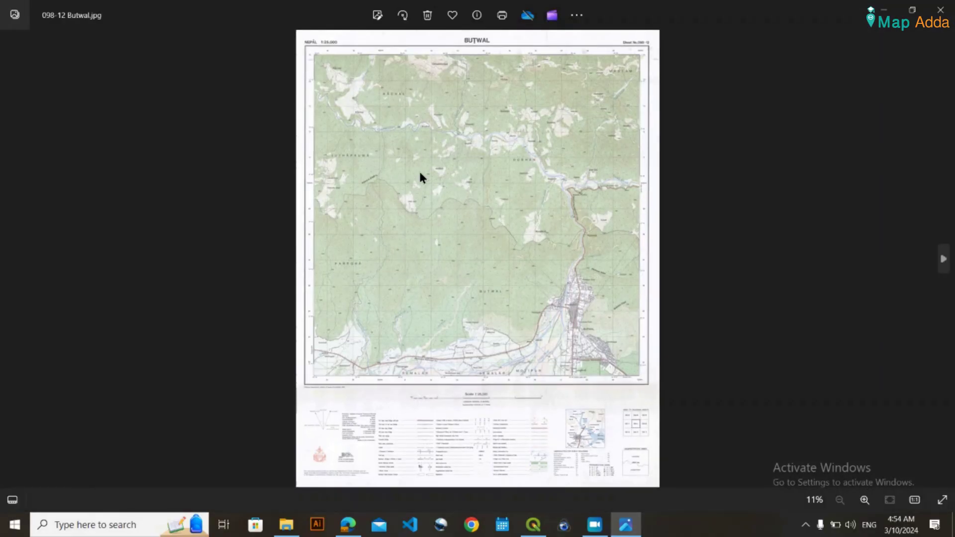
pyautogui.scroll(2, 426, 132)
pyautogui.moveTo(426, 131); pyautogui.dragTo(438, 228)
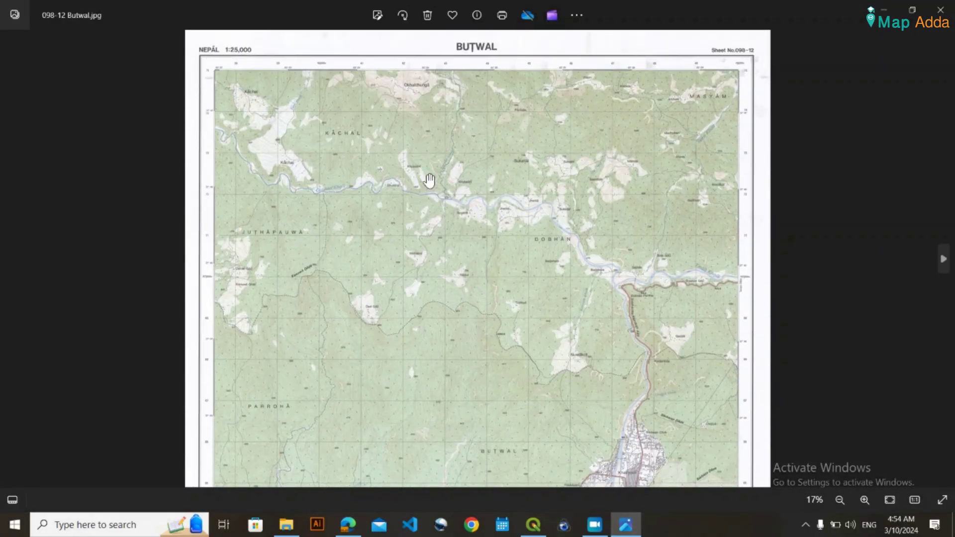
pyautogui.click(951, 7)
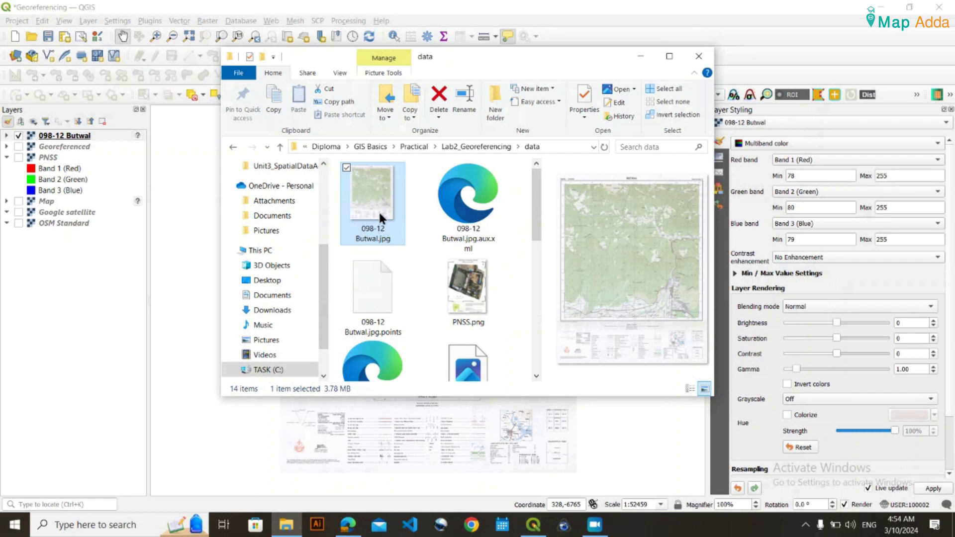
# Step: Add 098-12 Butwal.jpg from the data folder as a raster layer and remove the older duplicate 098-12 Butwal layer
pyautogui.moveTo(380, 217); pyautogui.dragTo(87, 149)
pyautogui.click(641, 56)
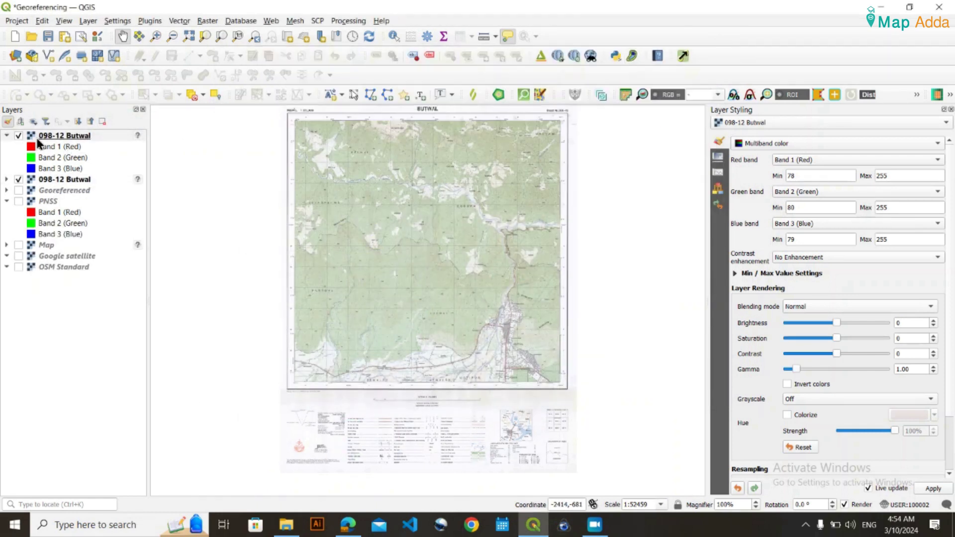
pyautogui.rightClick(71, 183)
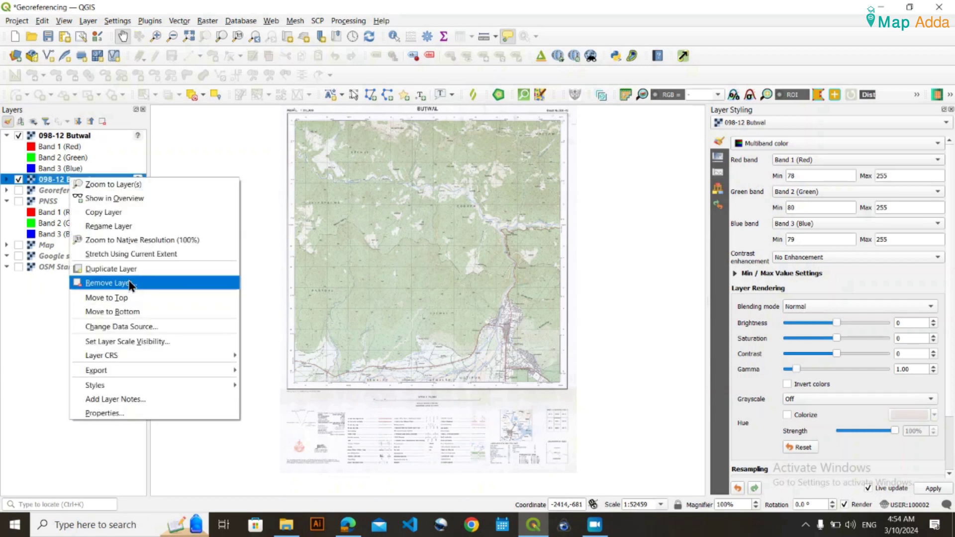
pyautogui.click(126, 279)
pyautogui.click(469, 275)
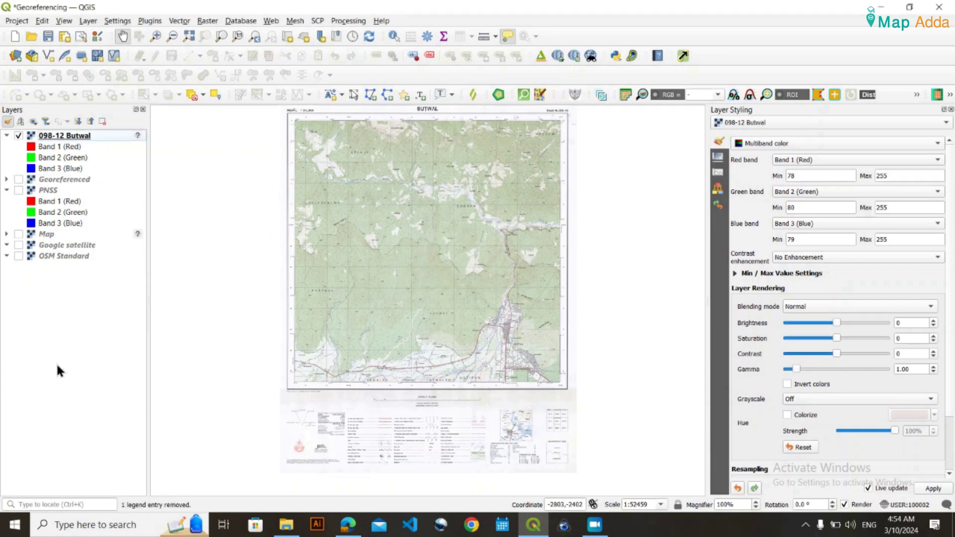
# Step: Examine the 098-12 Butwal layer's information, including its extent and coordinate reference system, and close its properties
pyautogui.doubleClick(109, 132)
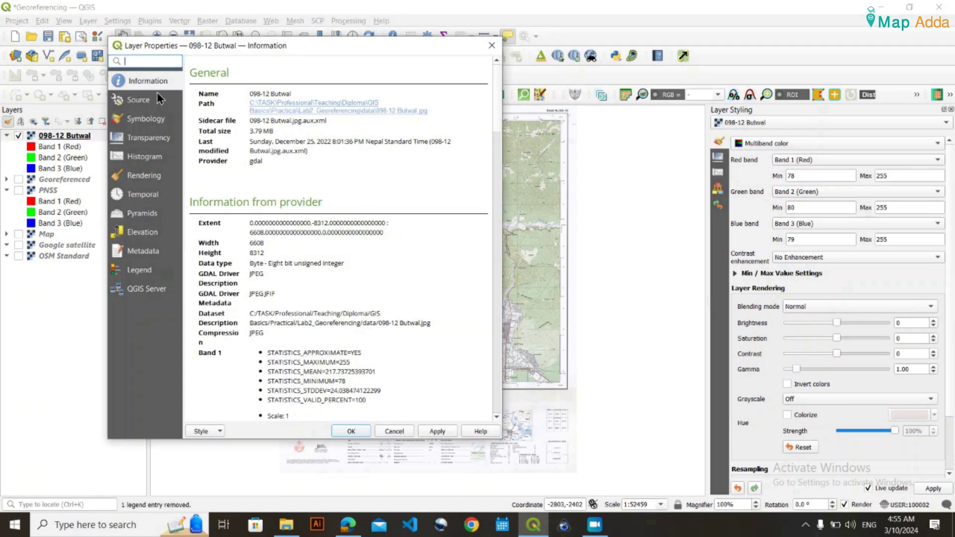
pyautogui.scroll(-12, 270, 307)
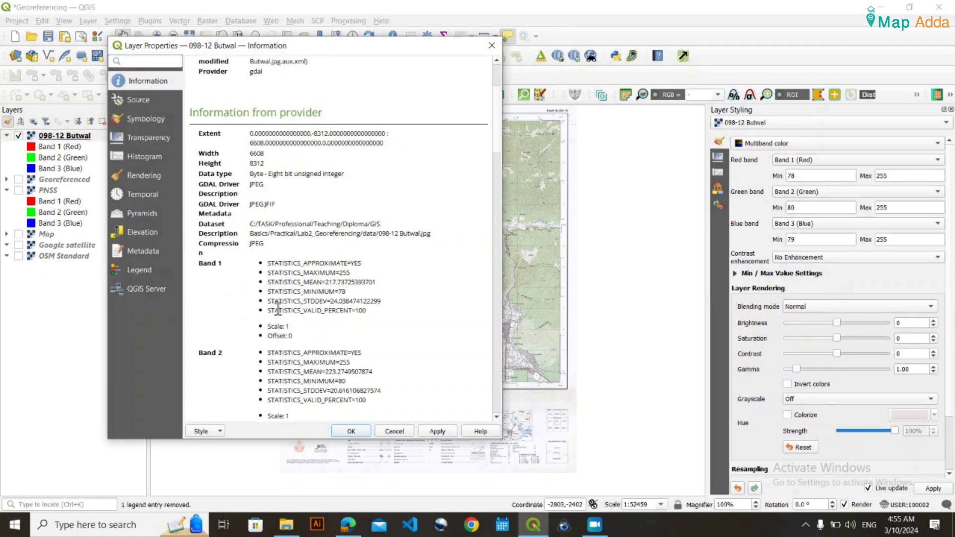
pyautogui.scroll(-4, 278, 308)
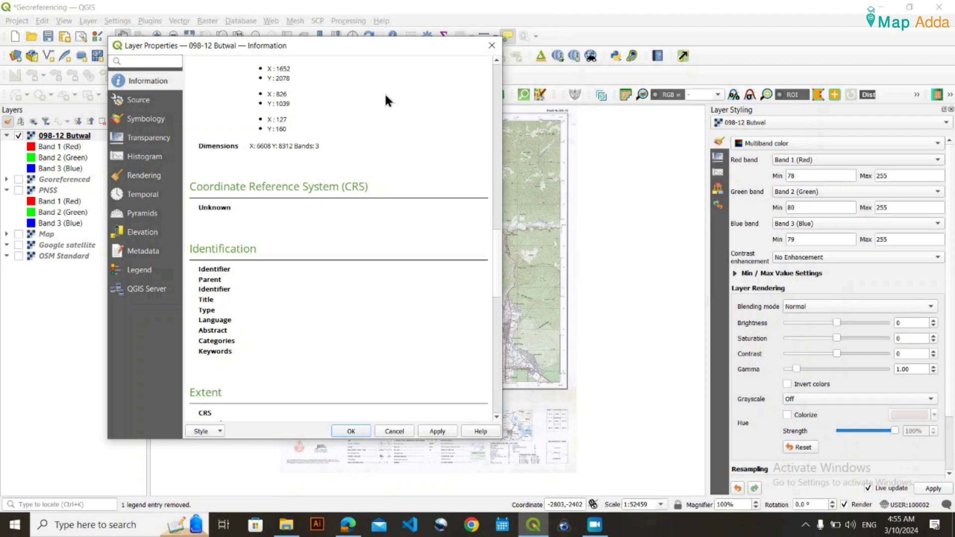
pyautogui.click(491, 45)
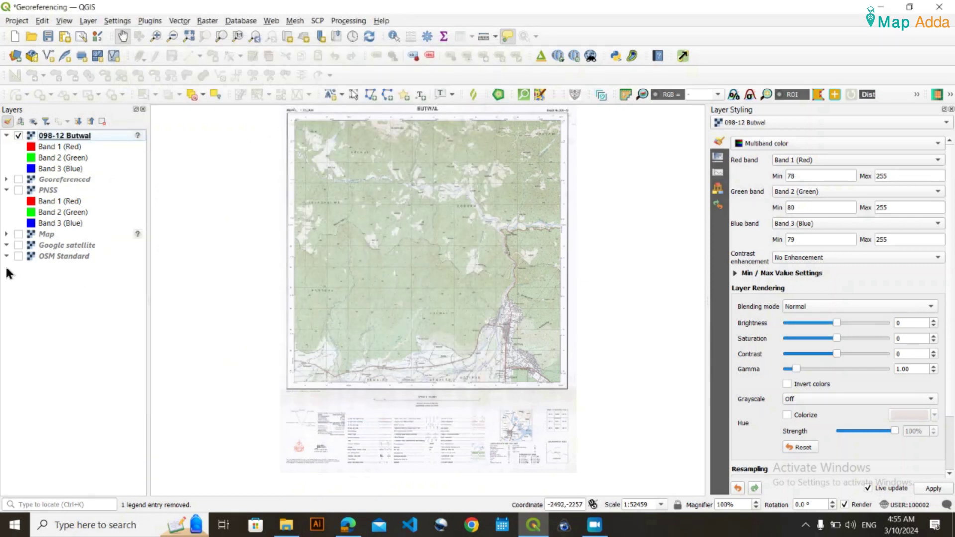
# Step: Show the OSM Standard layer beneath the 098-12 Butwal map and view the surrounding area
pyautogui.click(17, 255)
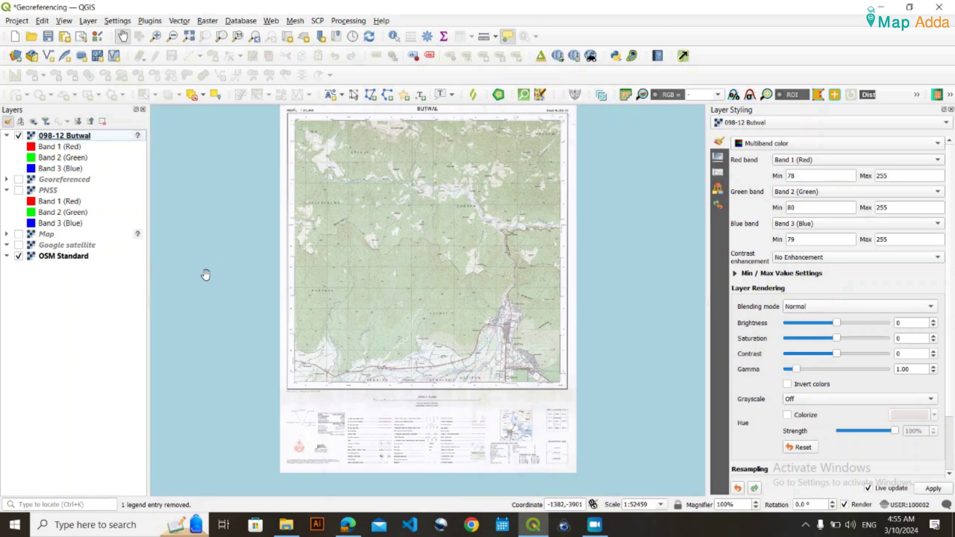
pyautogui.scroll(-3, 321, 224)
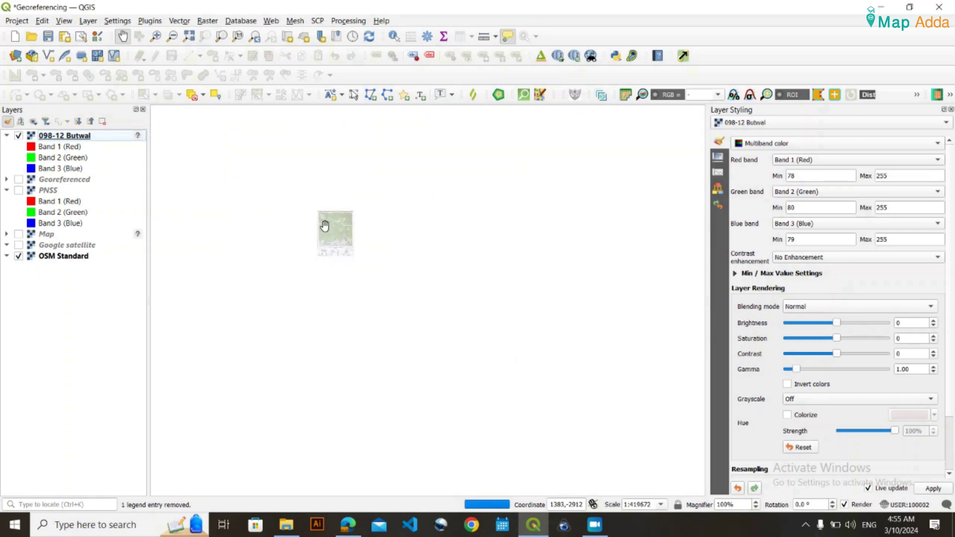
pyautogui.scroll(-5, 324, 226)
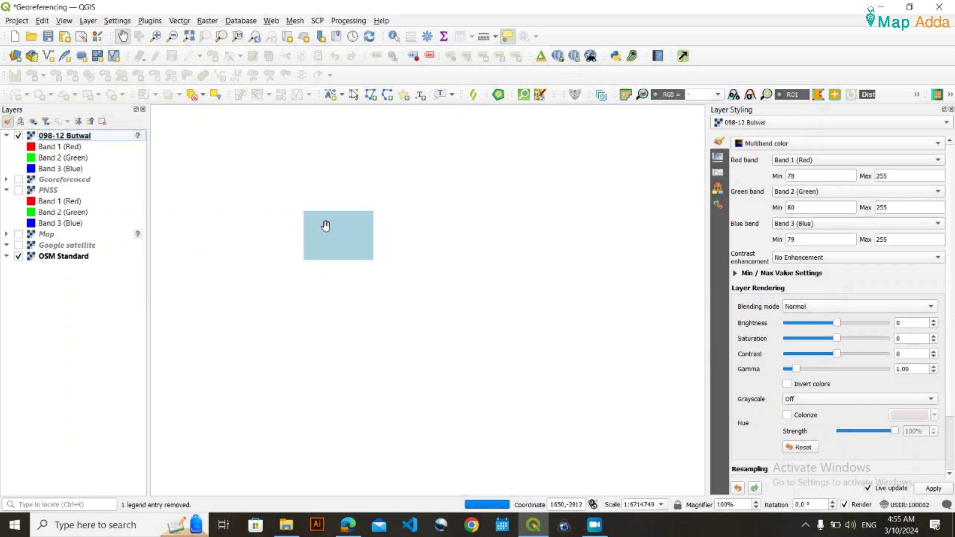
pyautogui.scroll(-3, 325, 226)
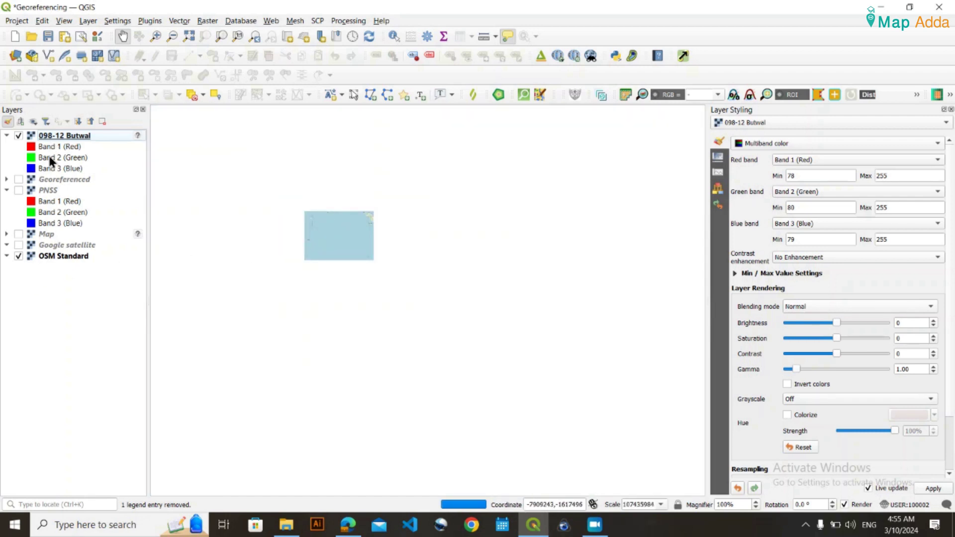
# Step: Zoom to the 098-12 Butwal layer and examine where it lies relative to the OSM Standard basemap
pyautogui.click(74, 136)
pyautogui.rightClick(74, 135)
pyautogui.click(84, 141)
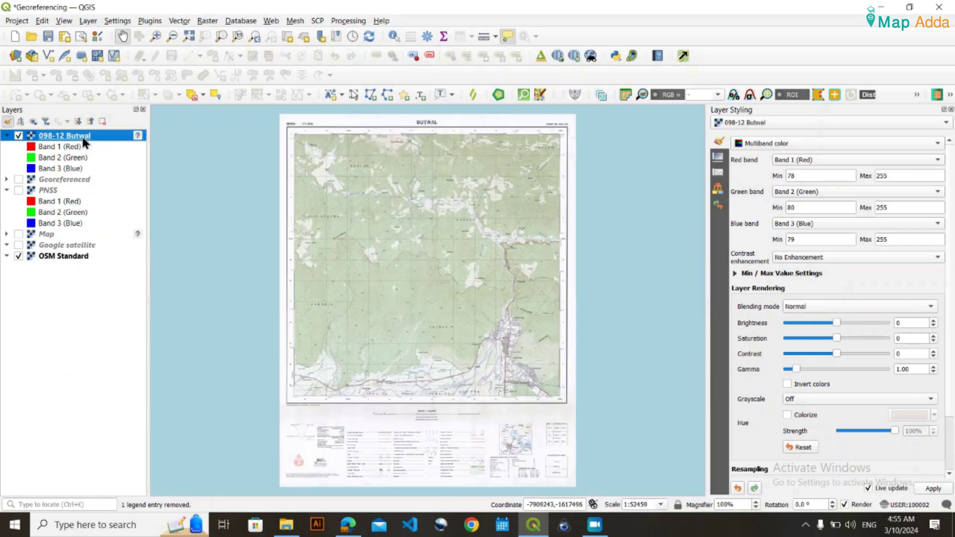
pyautogui.scroll(-5, 330, 246)
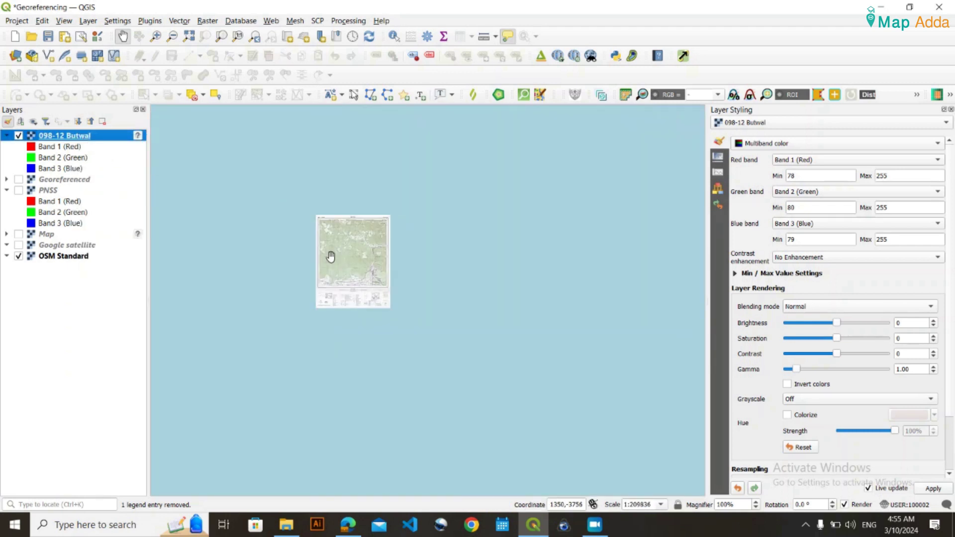
pyautogui.scroll(-6, 329, 251)
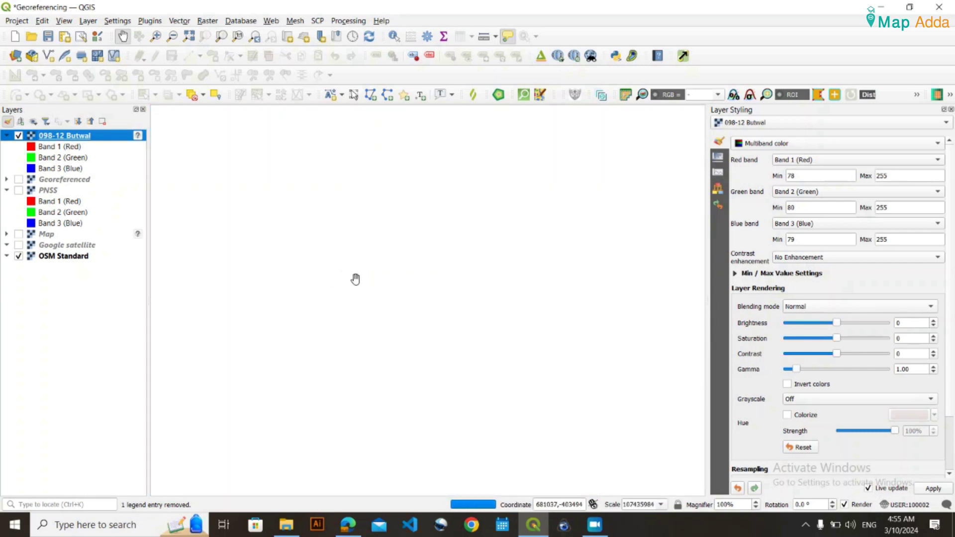
pyautogui.scroll(-2, 267, 277)
# Step: Inspect the basemap around the Indian Ocean and hide the 098-12 Butwal layer
pyautogui.click(18, 136)
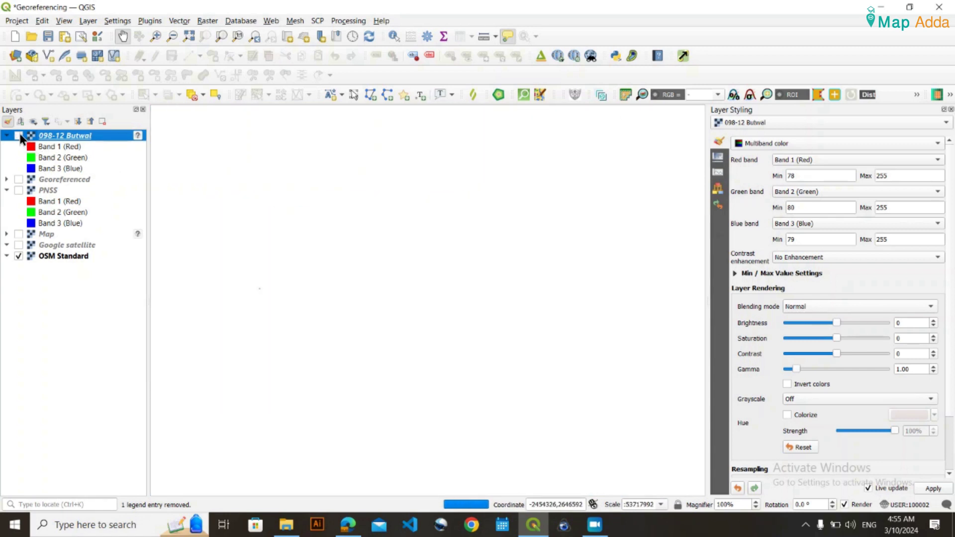
pyautogui.click(443, 311)
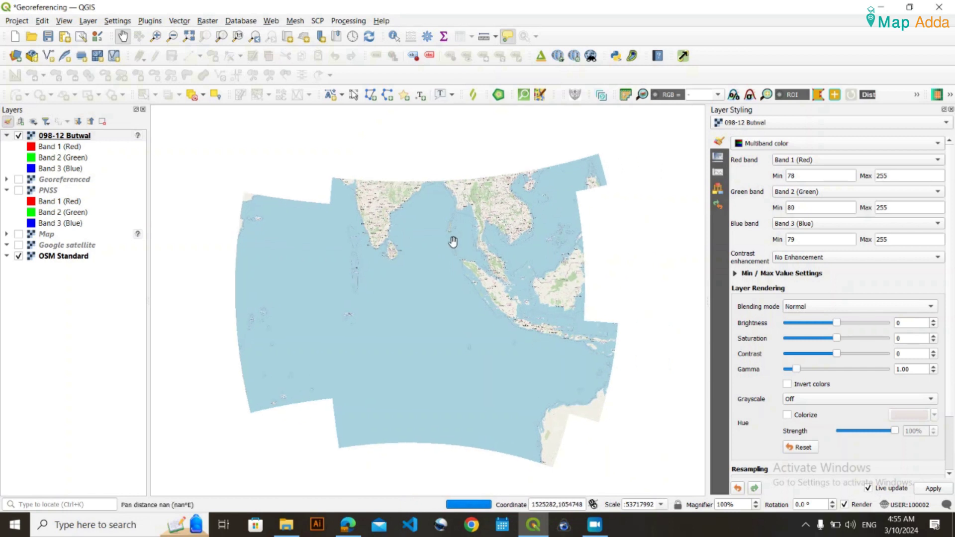
pyautogui.scroll(1, 454, 244)
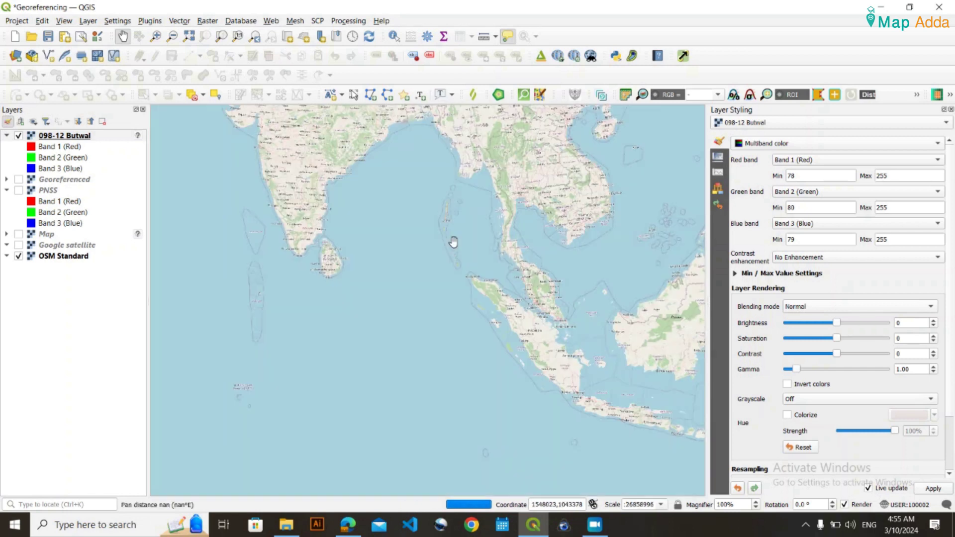
pyautogui.click(19, 135)
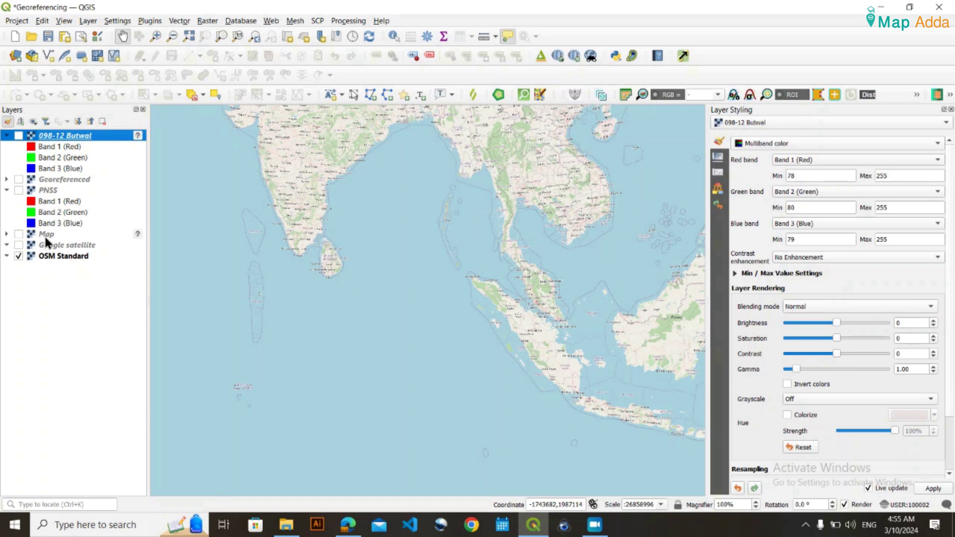
# Step: Show the Georeferenced layer and zoom to its extent
pyautogui.click(20, 180)
pyautogui.click(65, 180)
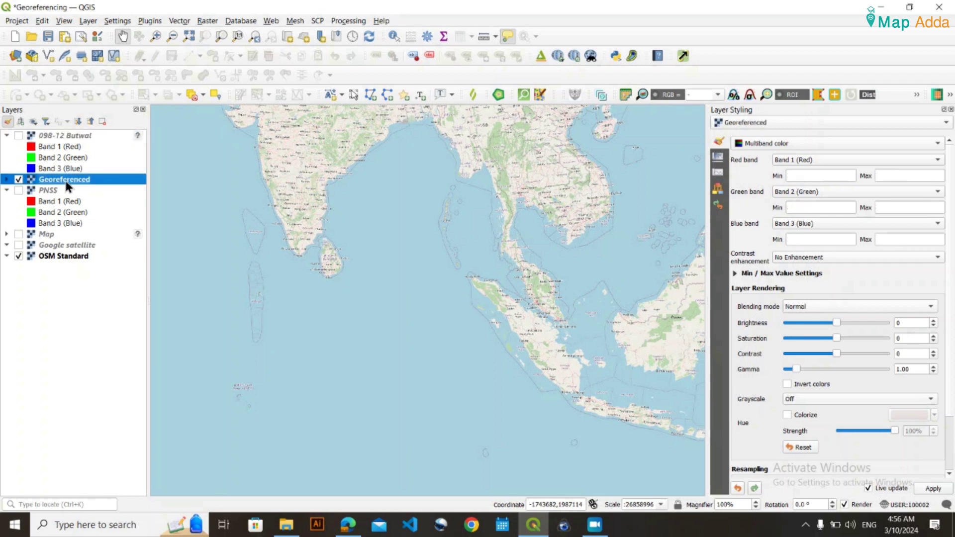
pyautogui.rightClick(67, 181)
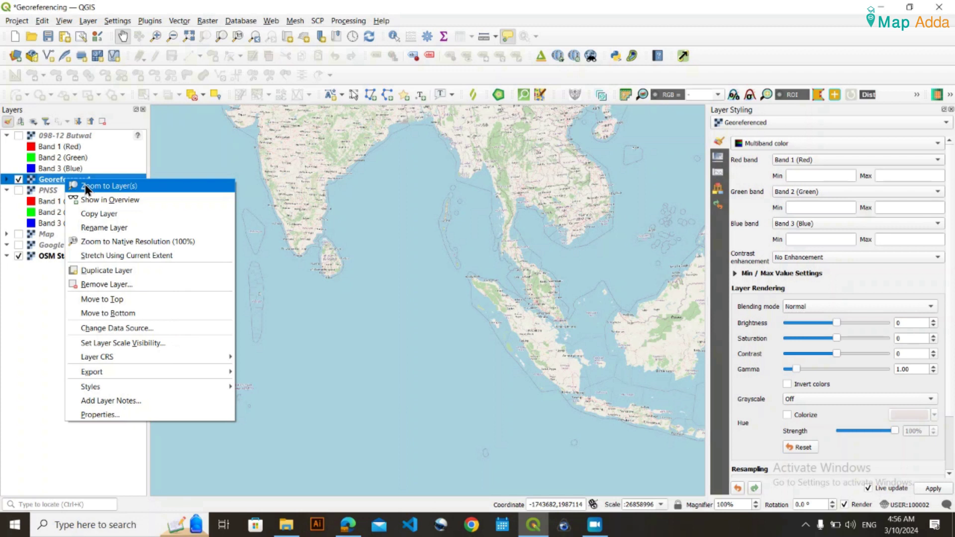
pyautogui.click(91, 187)
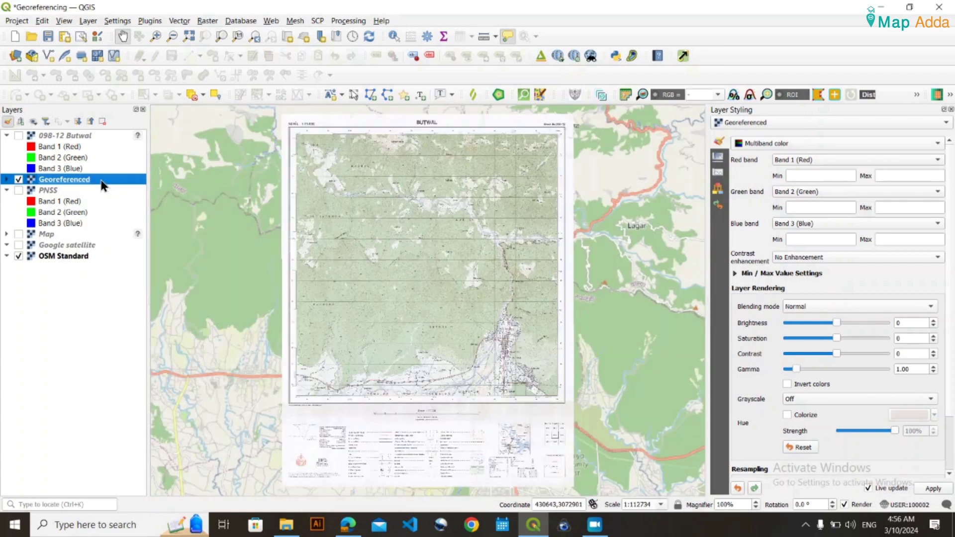
# Step: Hide the Georeferenced layer and examine the Butwal area on the OSM Standard basemap
pyautogui.click(20, 180)
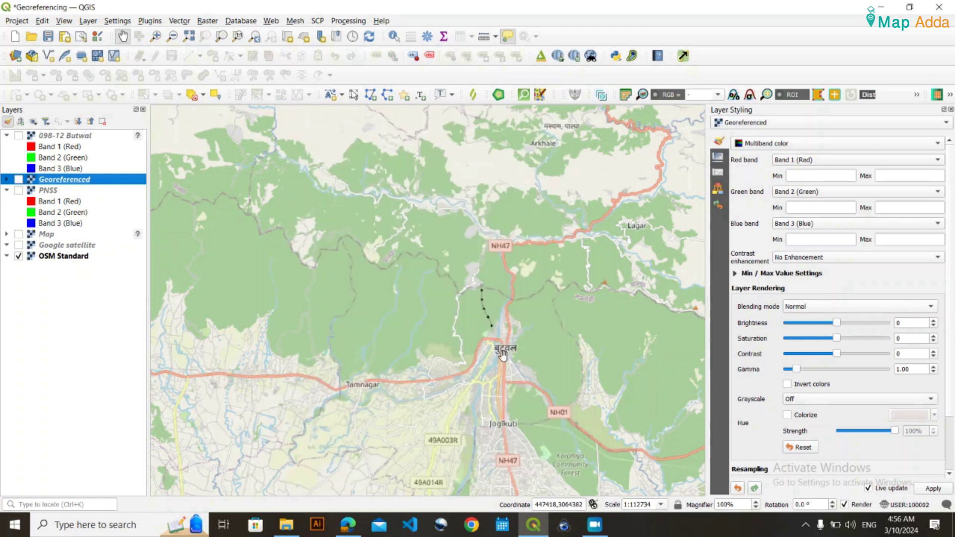
pyautogui.scroll(2, 511, 361)
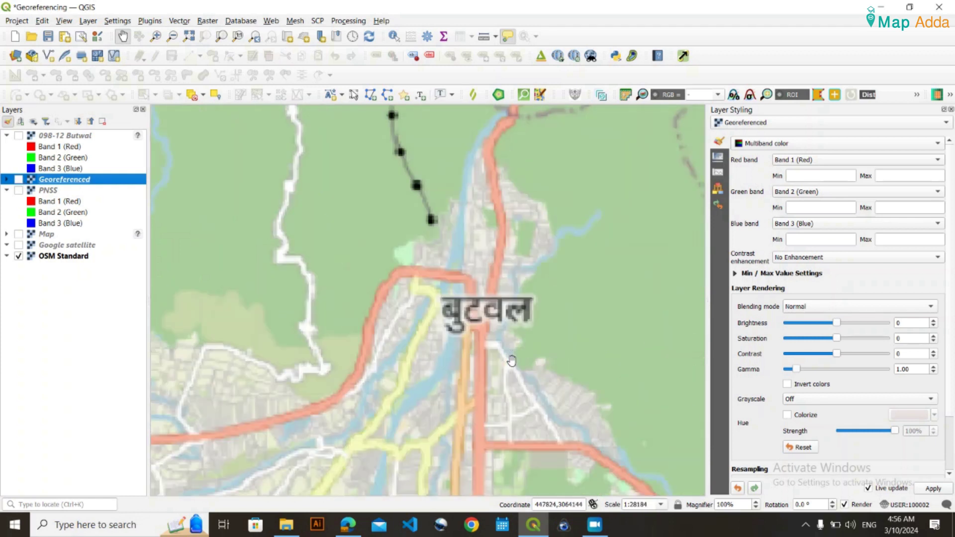
pyautogui.scroll(-2, 511, 360)
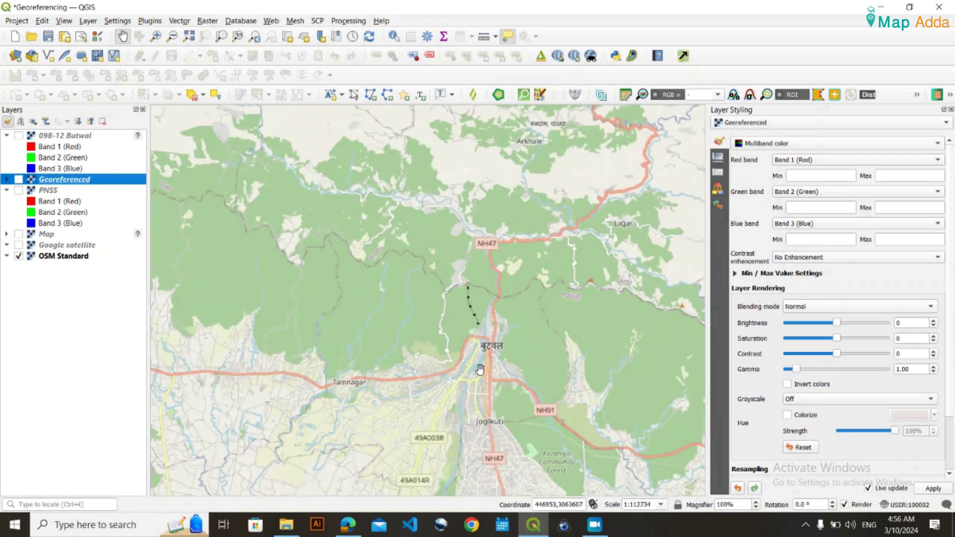
pyautogui.moveTo(480, 368); pyautogui.dragTo(492, 296)
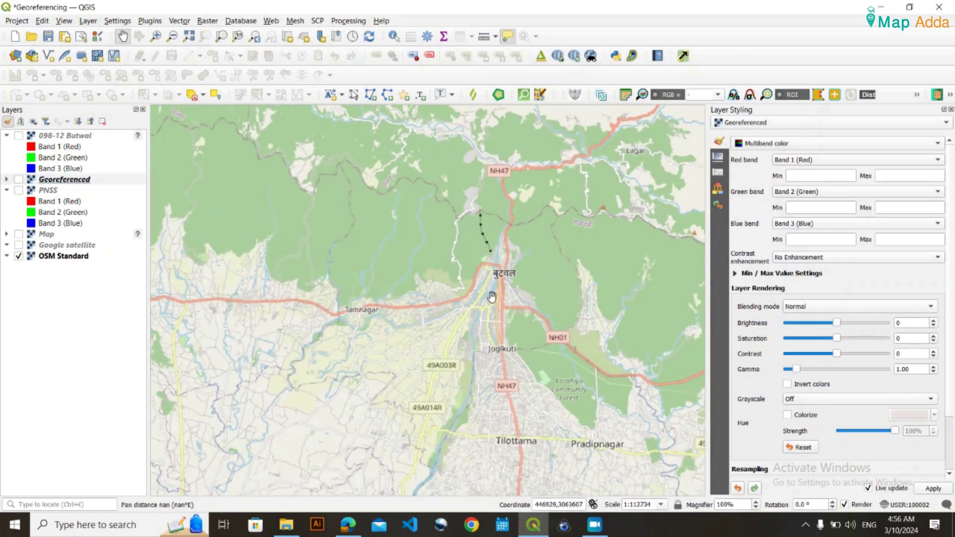
# Step: Show the Georeferenced layer again and toggle its visibility to compare its alignment with the OSM Standard basemap
pyautogui.click(18, 179)
pyautogui.scroll(2, 355, 308)
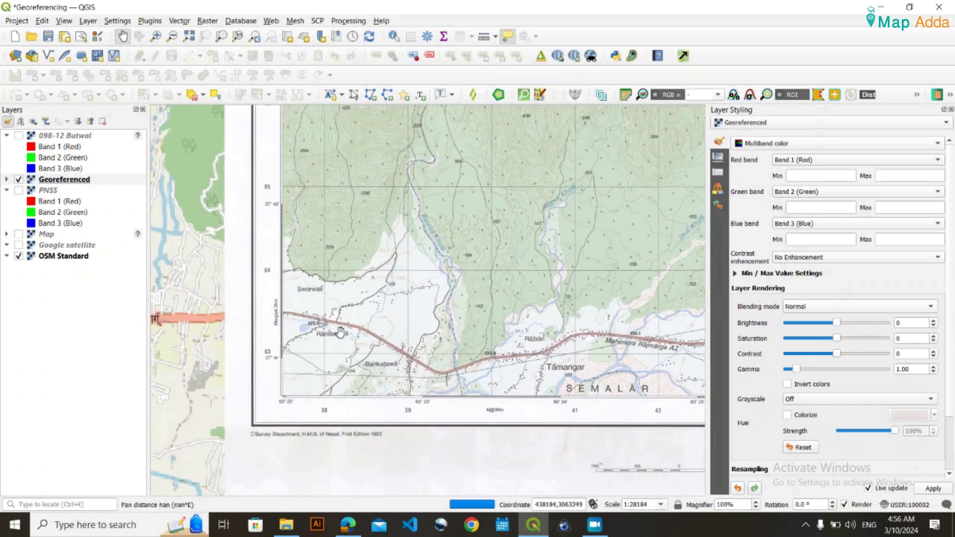
pyautogui.scroll(-2, 390, 317)
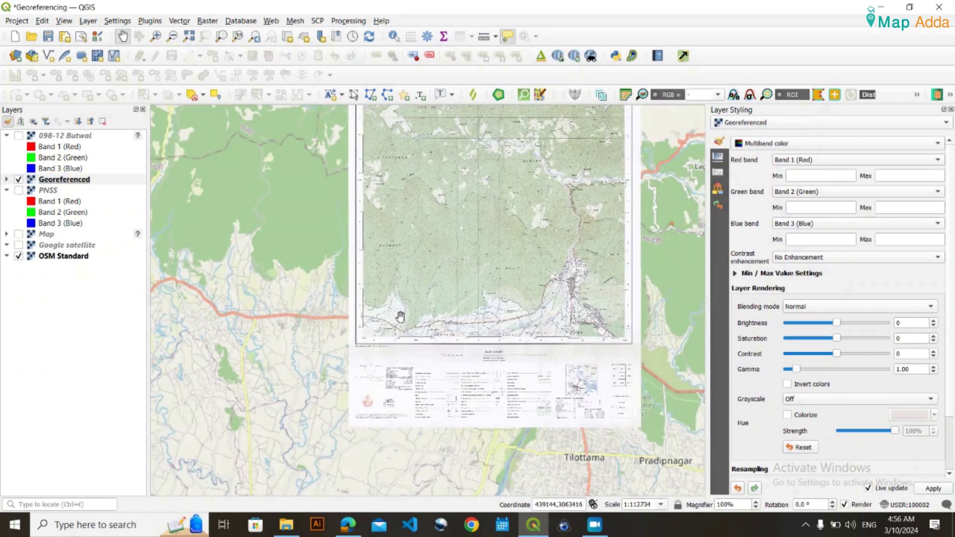
pyautogui.moveTo(527, 266); pyautogui.dragTo(443, 280)
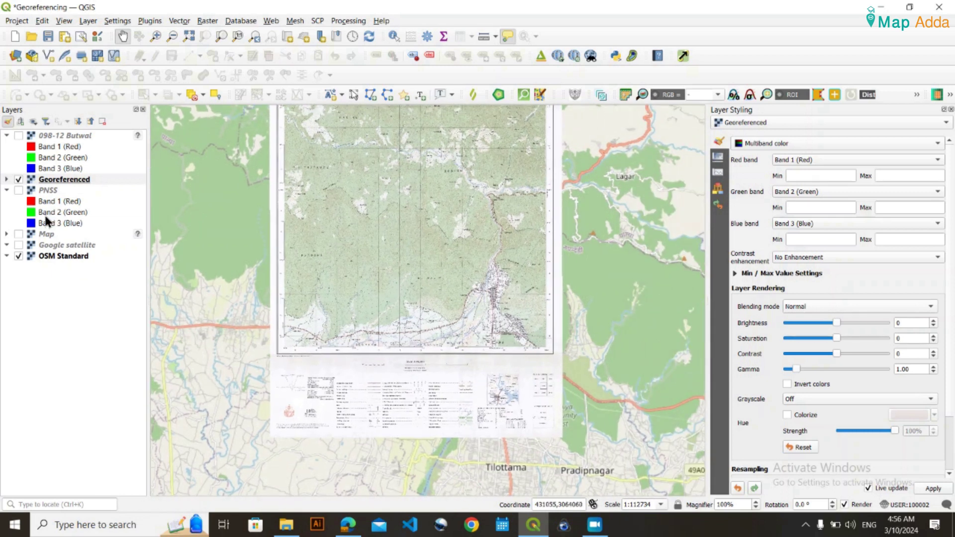
pyautogui.click(19, 180)
pyautogui.click(19, 180)
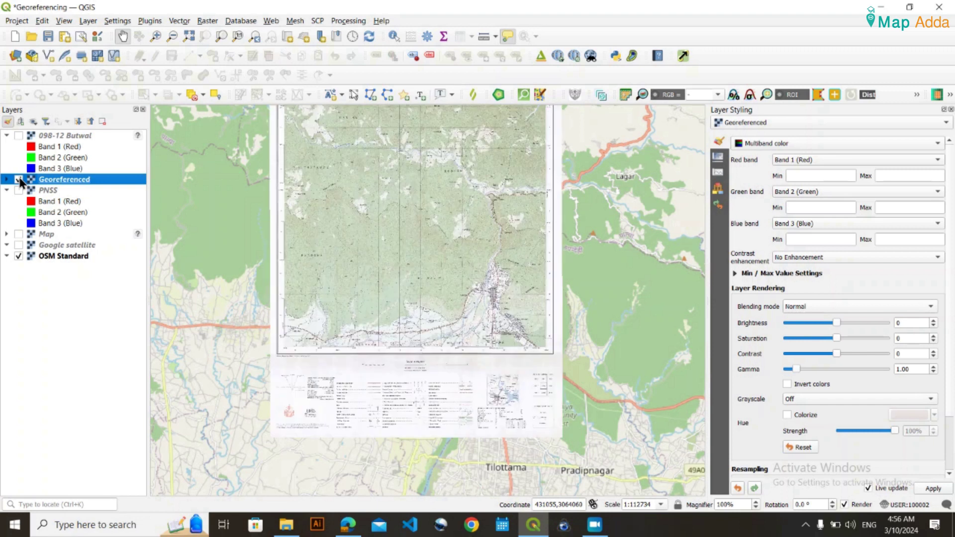
pyautogui.click(20, 180)
pyautogui.click(19, 180)
# Step: Check the coordinate reference system in the Georeferenced layer's properties, close them, and view the layer with its surroundings
pyautogui.doubleClick(59, 180)
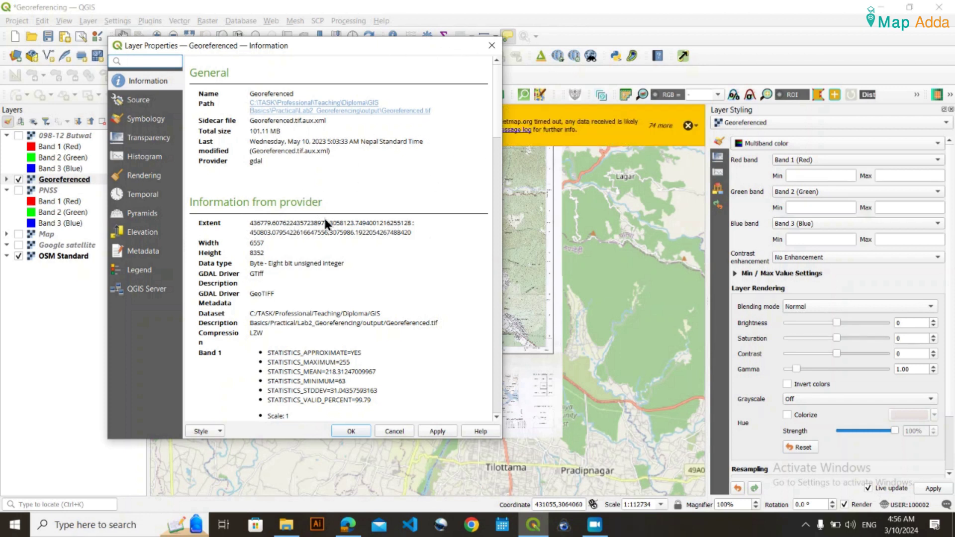
pyautogui.scroll(-6, 300, 189)
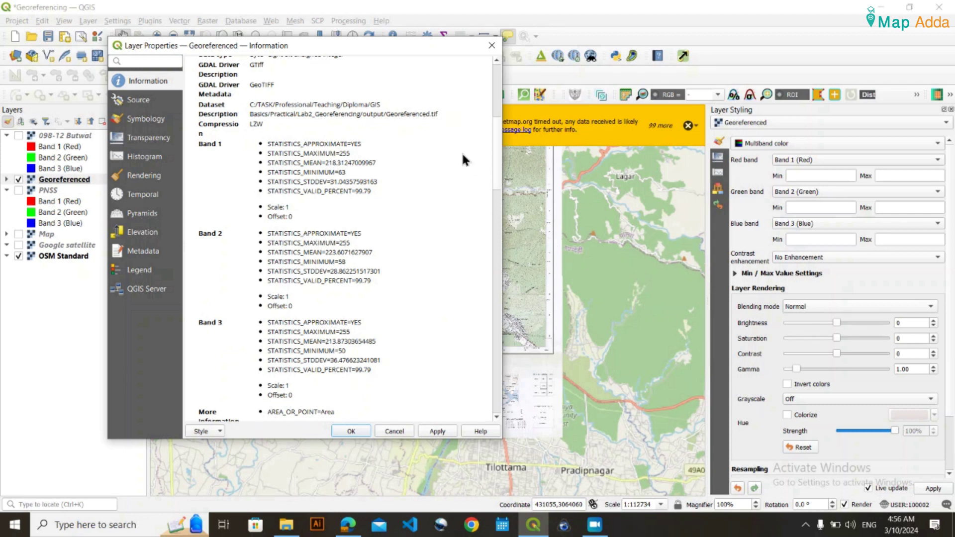
pyautogui.moveTo(498, 159); pyautogui.dragTo(485, 190)
pyautogui.scroll(-3, 486, 194)
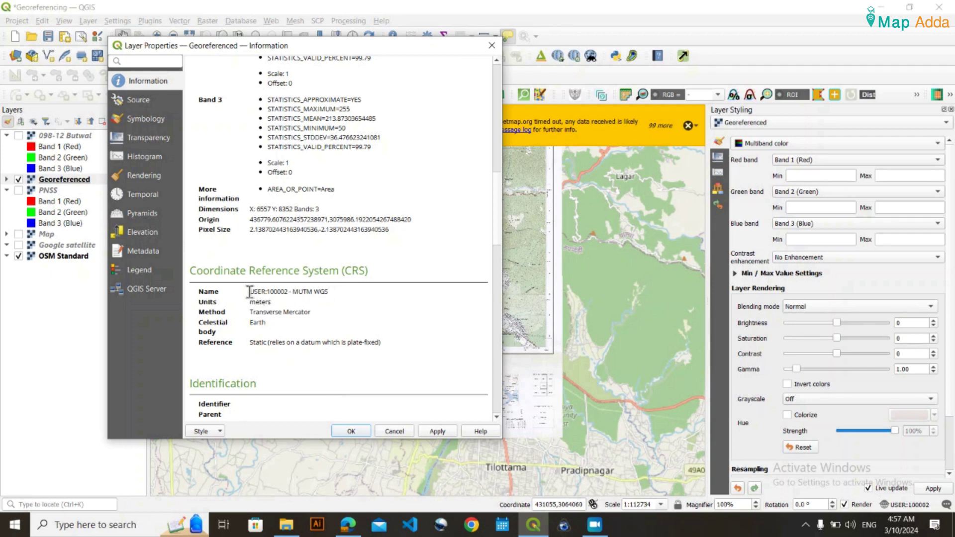
pyautogui.moveTo(250, 292); pyautogui.dragTo(310, 293)
pyautogui.click(311, 293)
pyautogui.press('Escape')
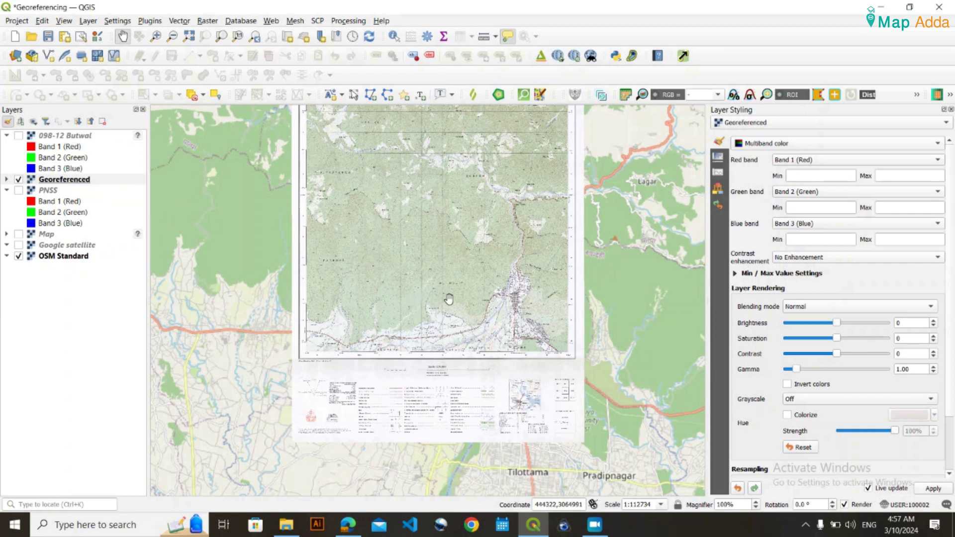
pyautogui.scroll(-1, 370, 248)
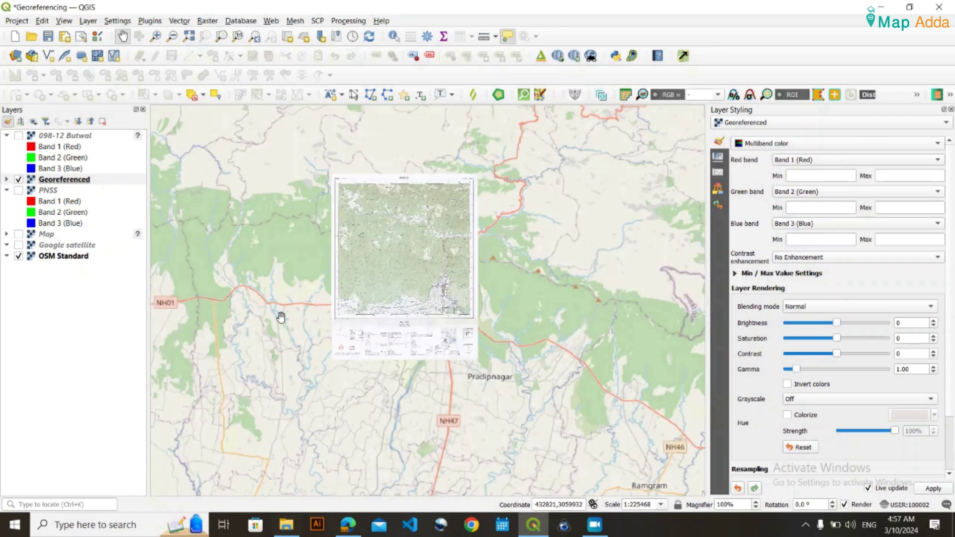
pyautogui.click(55, 362)
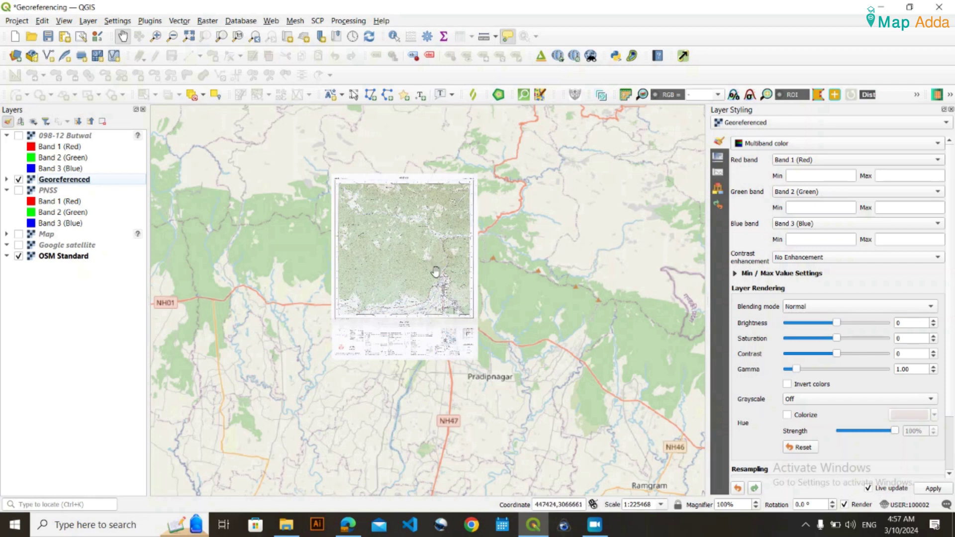
# Step: Switch to File Explorer, open 098-12 Butwal.jpg from the data folder in the image viewer, and look over the scanned map
pyautogui.click(287, 525)
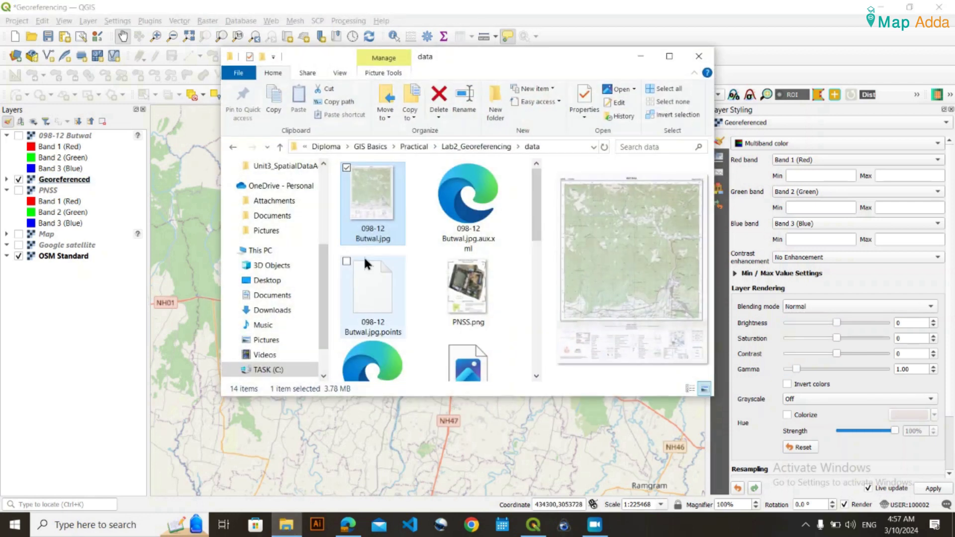
pyautogui.doubleClick(383, 220)
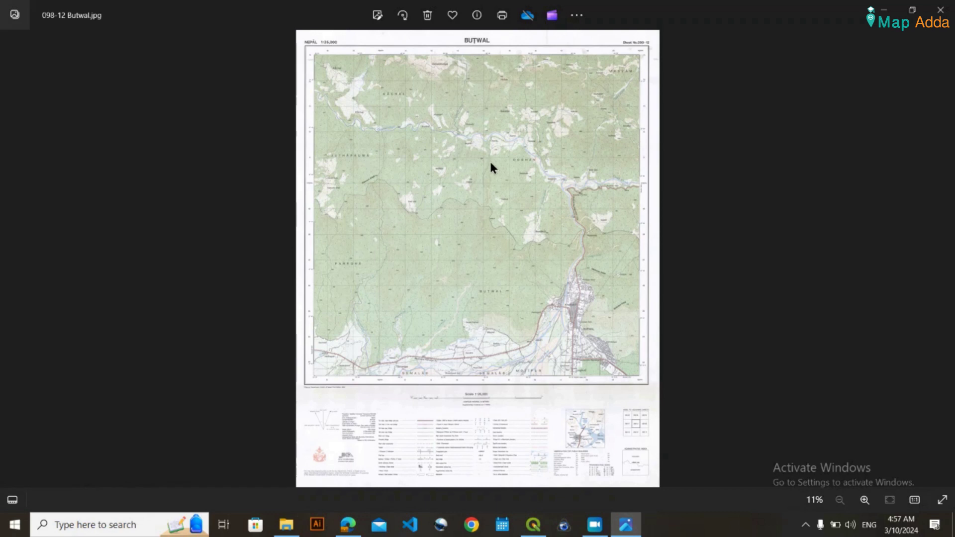
pyautogui.scroll(2, 483, 160)
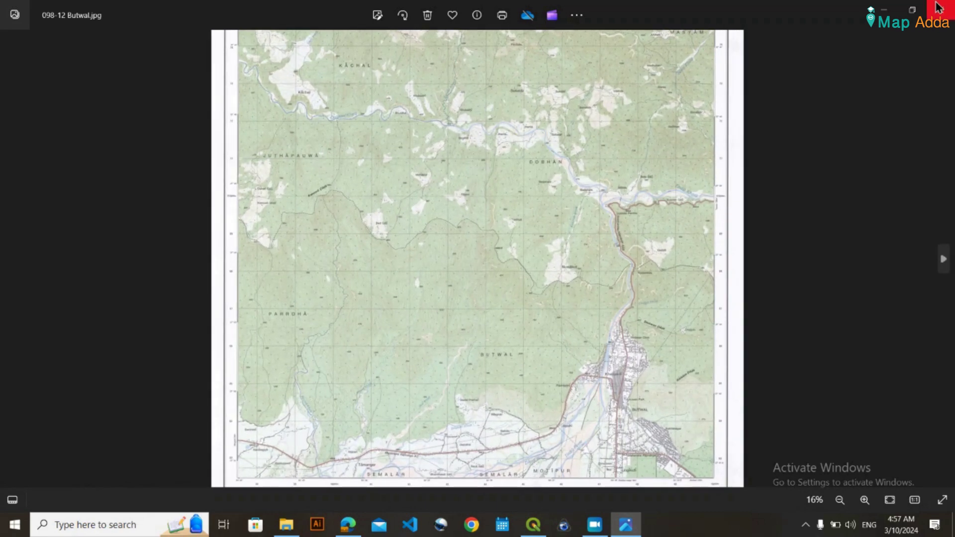
pyautogui.moveTo(445, 201); pyautogui.dragTo(503, 211)
pyautogui.scroll(1, 381, 339)
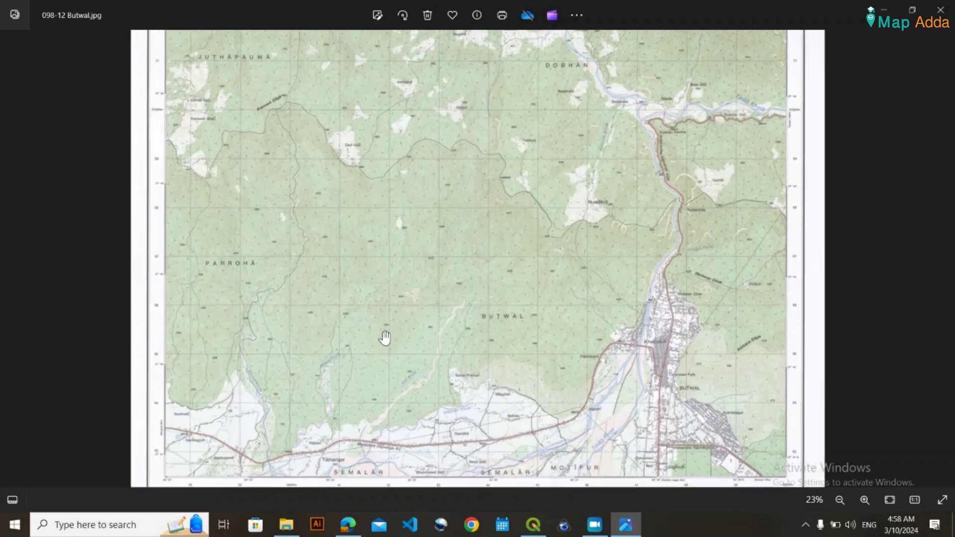
pyautogui.moveTo(241, 154); pyautogui.dragTo(296, 264)
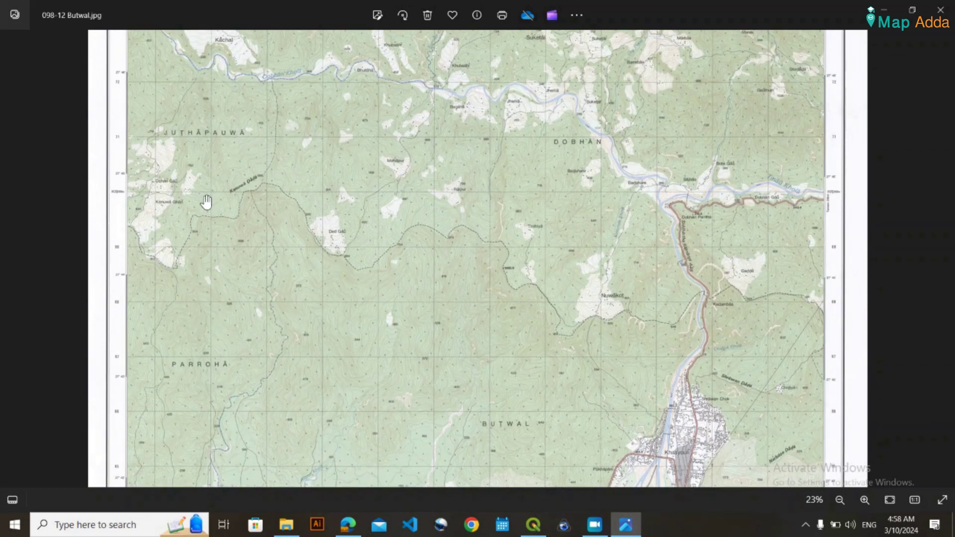
# Step: Examine the coordinate labels along the scanned map's western edge up to its northwest corner and scale heading
pyautogui.scroll(1, 183, 192)
pyautogui.scroll(2, 183, 192)
pyautogui.moveTo(168, 208); pyautogui.dragTo(184, 485)
pyautogui.moveTo(308, 348); pyautogui.dragTo(106, 248)
pyautogui.moveTo(106, 349); pyautogui.dragTo(308, 273)
pyautogui.moveTo(204, 461); pyautogui.dragTo(271, 211)
pyautogui.moveTo(254, 300); pyautogui.dragTo(254, 241)
pyautogui.moveTo(171, 100); pyautogui.dragTo(171, 346)
pyautogui.moveTo(171, 55); pyautogui.dragTo(172, 235)
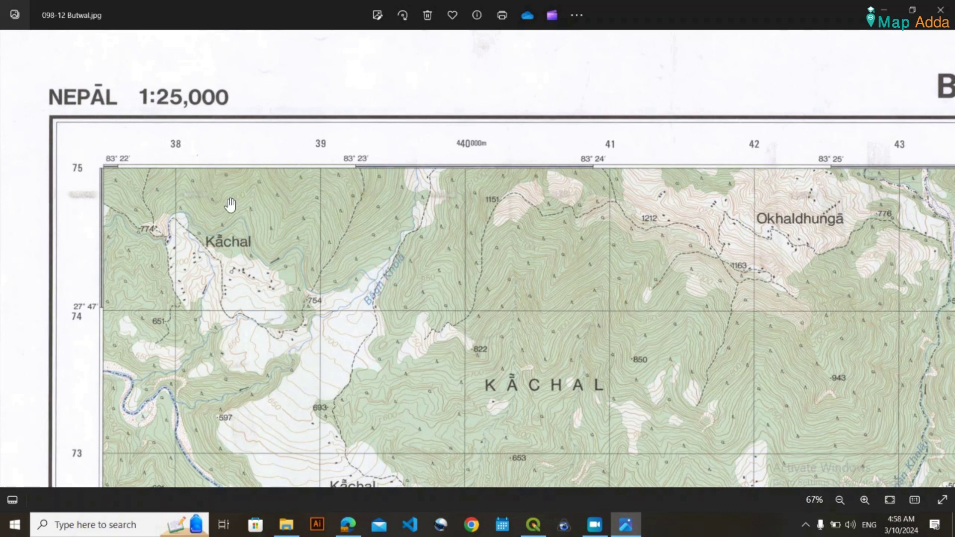
# Step: Examine the grid lines and coordinate labels around the southwest corner of the scanned Butwal map
pyautogui.scroll(-5, 403, 359)
pyautogui.scroll(-3, 403, 359)
pyautogui.scroll(-10, 380, 315)
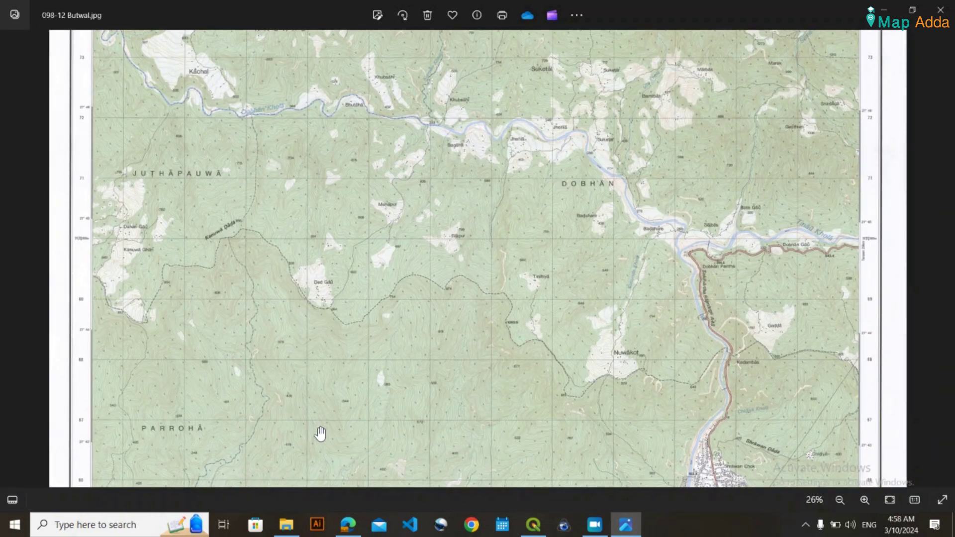
pyautogui.scroll(4, 222, 307)
pyautogui.scroll(3, 378, 408)
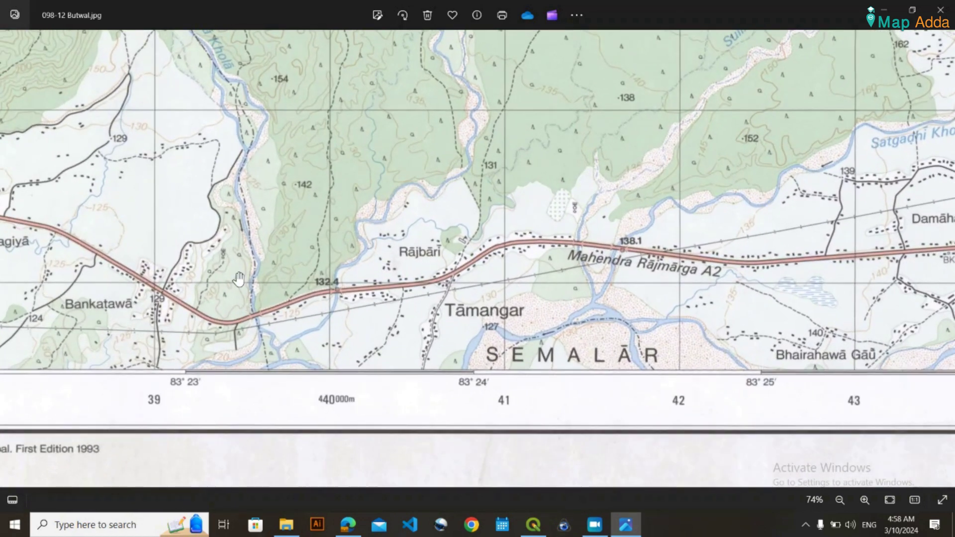
pyautogui.moveTo(276, 318); pyautogui.dragTo(505, 432)
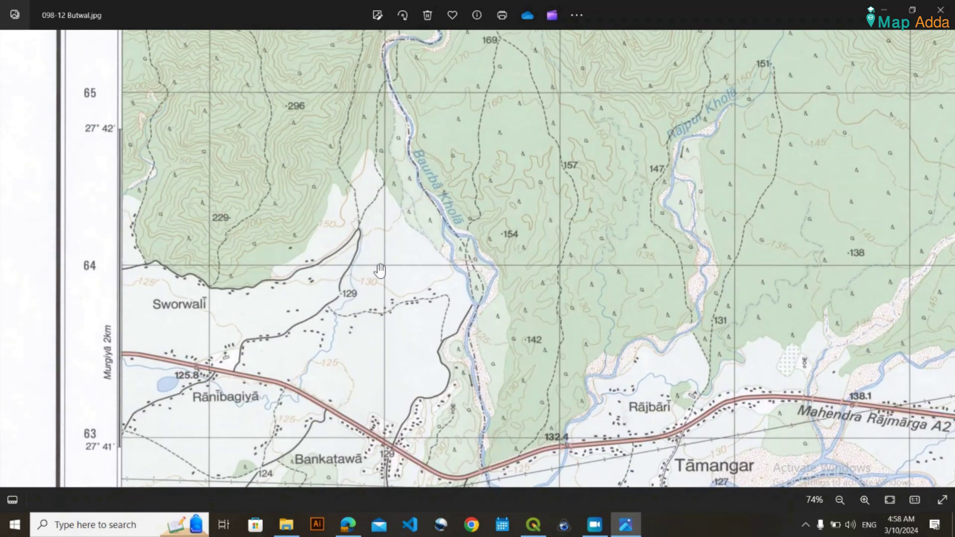
pyautogui.moveTo(381, 268); pyautogui.dragTo(358, 191)
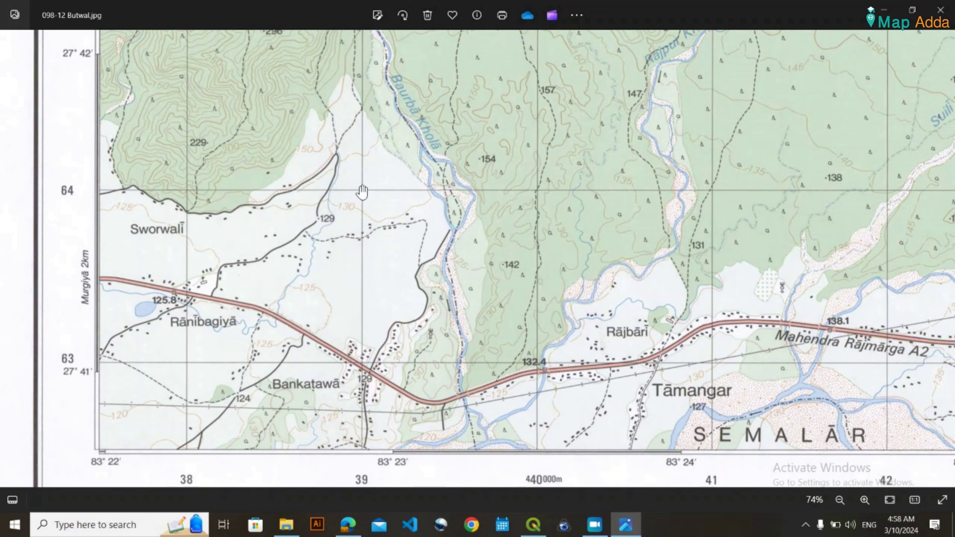
pyautogui.scroll(4, 571, 216)
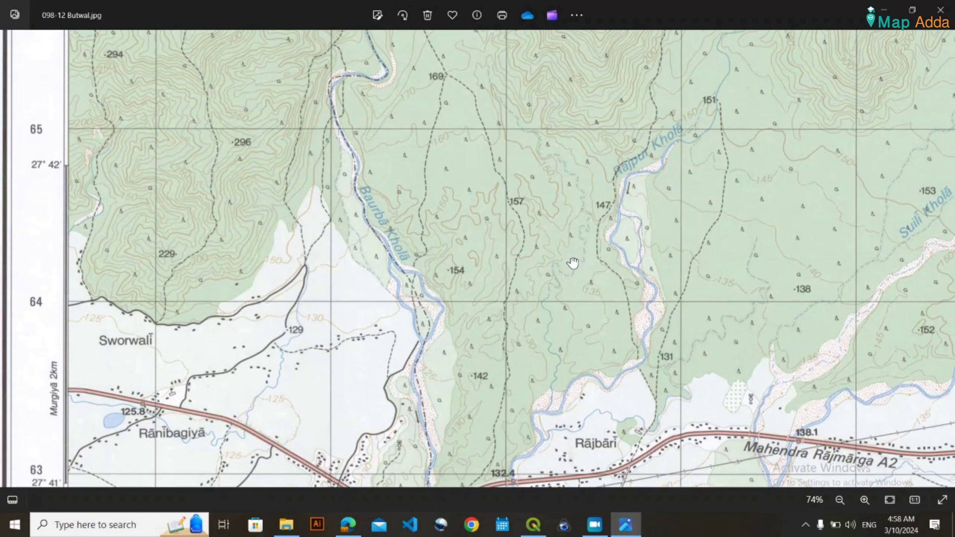
# Step: Review the scanned map as a whole, then close the image and minimise File Explorer to return to QGIS
pyautogui.scroll(-5, 491, 189)
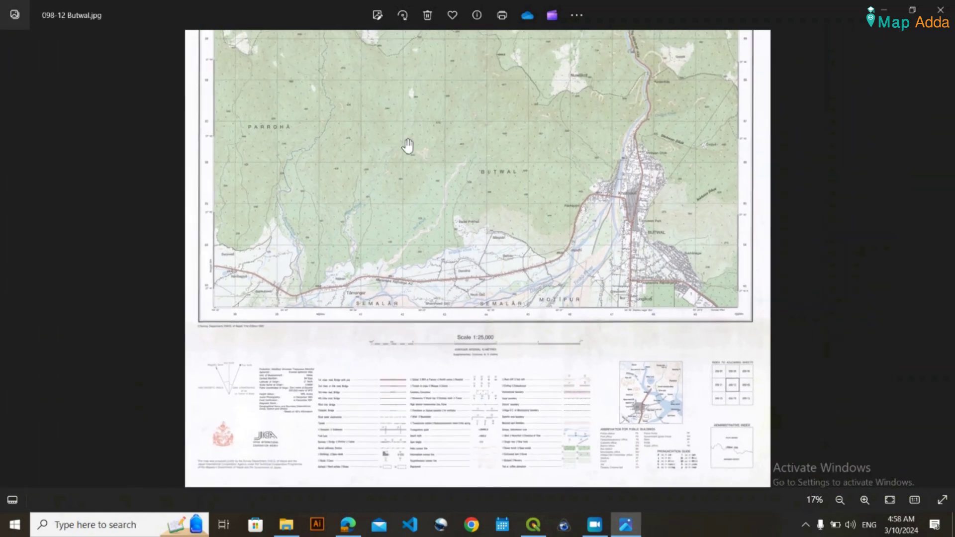
pyautogui.moveTo(408, 146); pyautogui.dragTo(411, 334)
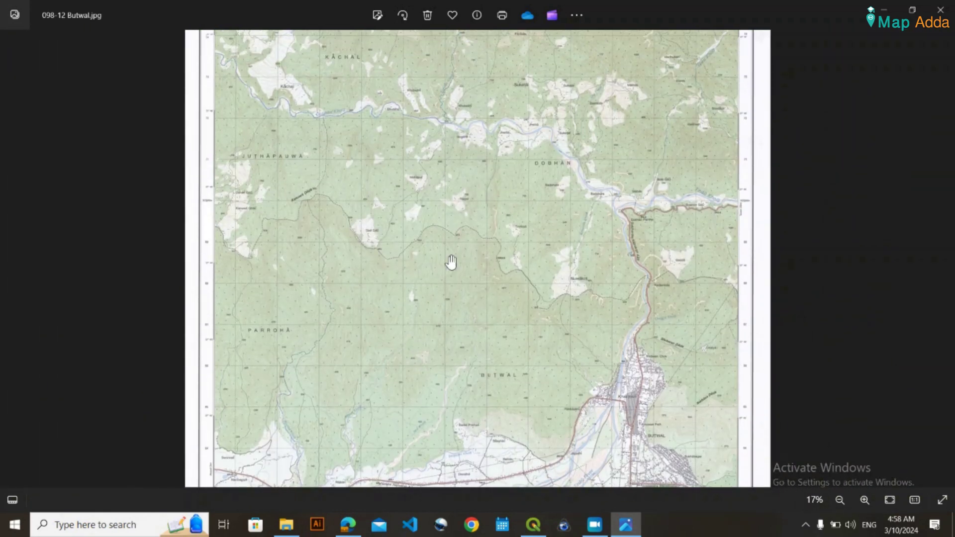
pyautogui.scroll(-1, 420, 203)
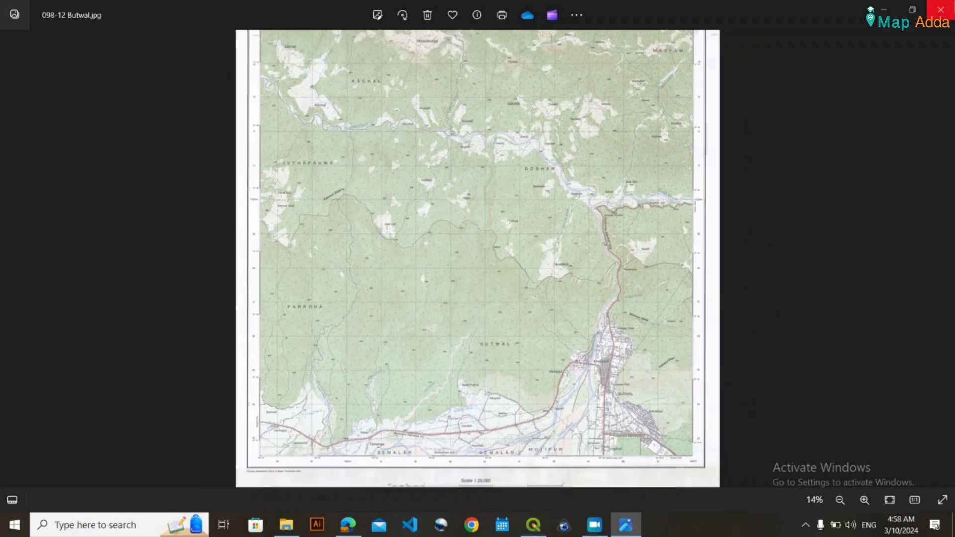
pyautogui.click(940, 9)
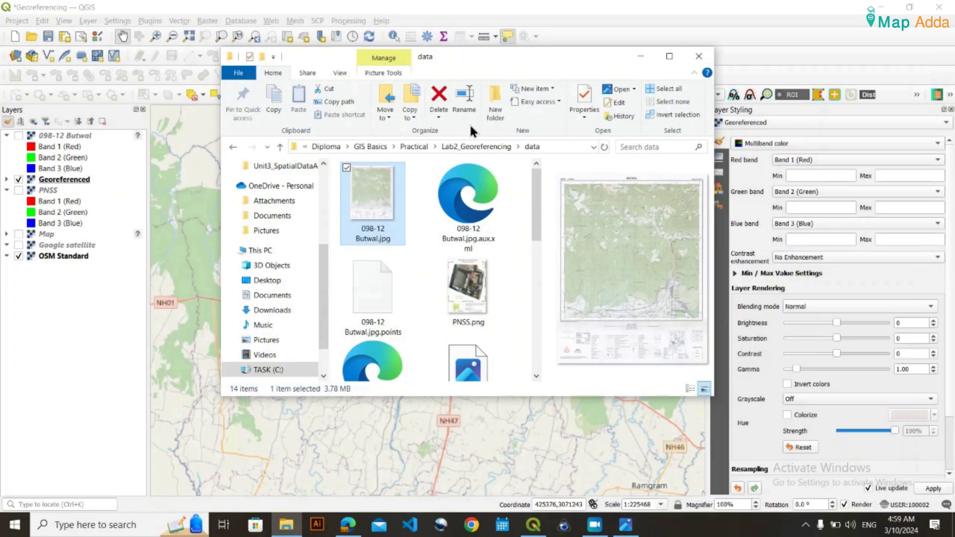
pyautogui.click(639, 56)
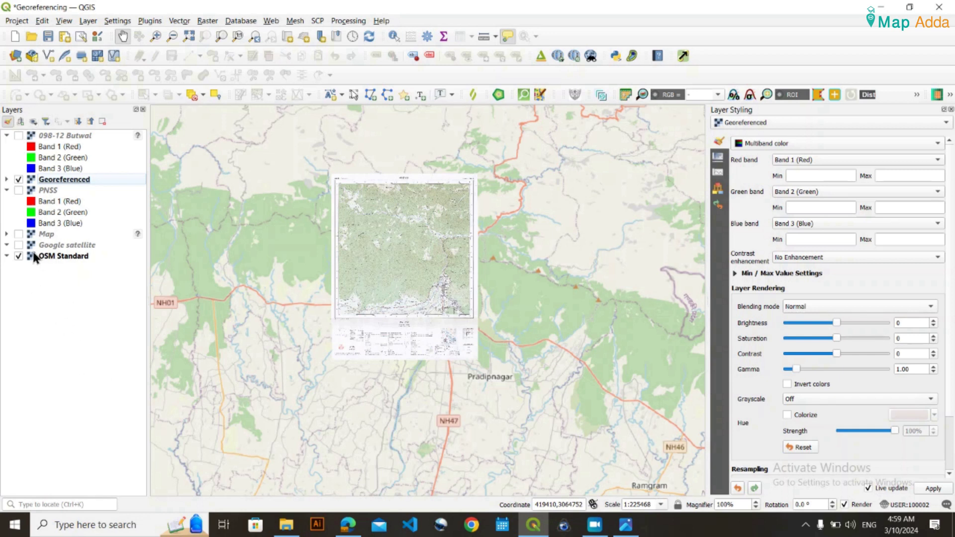
# Step: Hide the Georeferenced and OSM Standard layers, show the Map layer, and zoom to its extent
pyautogui.click(18, 180)
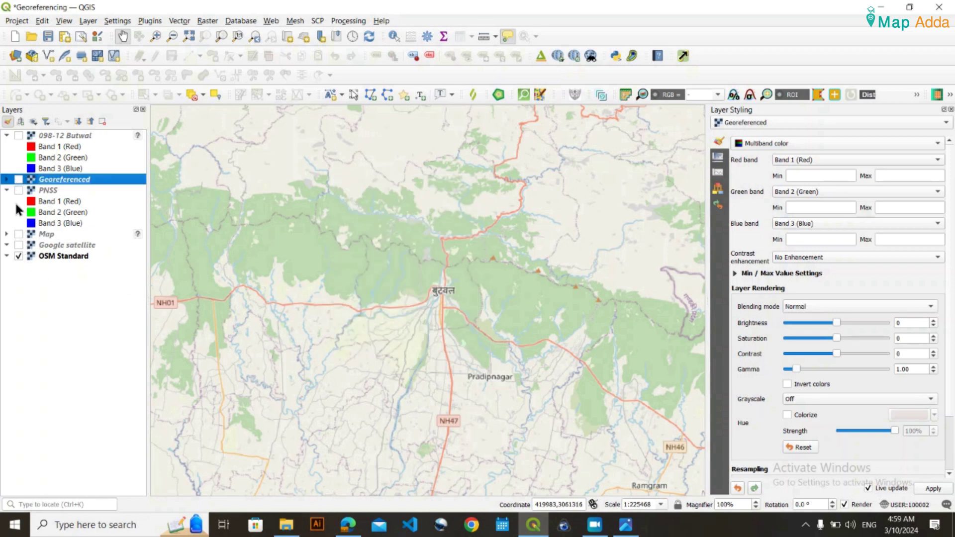
pyautogui.click(19, 256)
pyautogui.click(52, 233)
pyautogui.rightClick(54, 233)
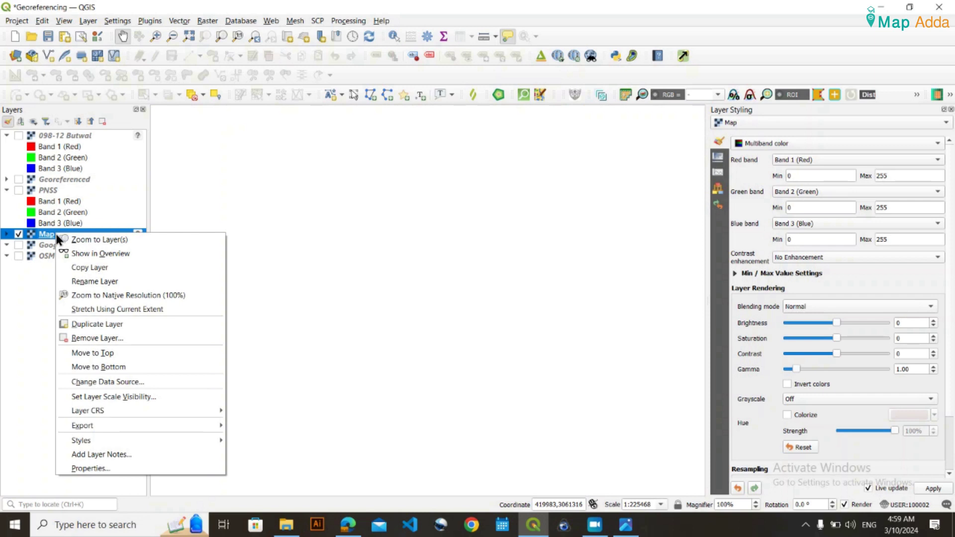
pyautogui.click(90, 241)
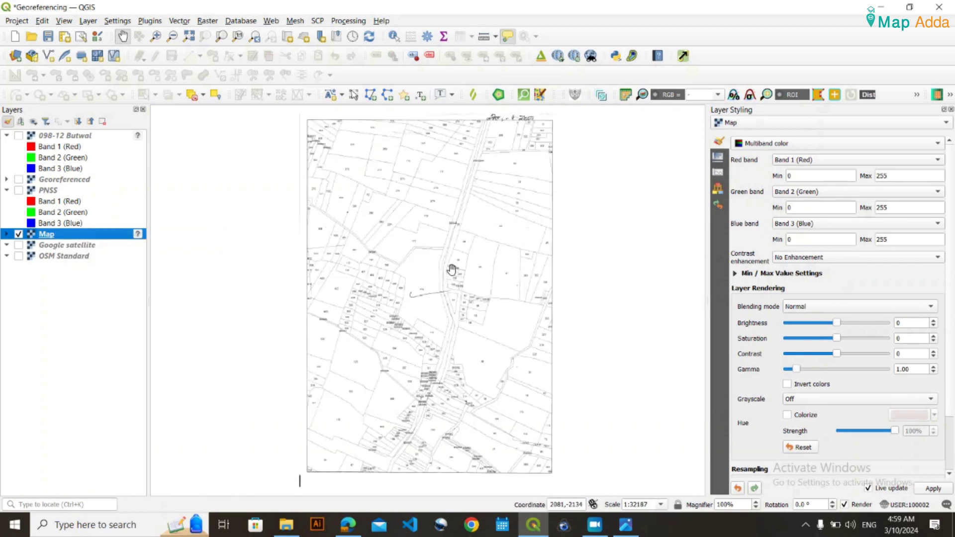
# Step: Examine the parcel boundaries, parcel numbers and sheet edges across the cadastral map for any coordinate references
pyautogui.scroll(3, 451, 270)
pyautogui.scroll(-3, 452, 269)
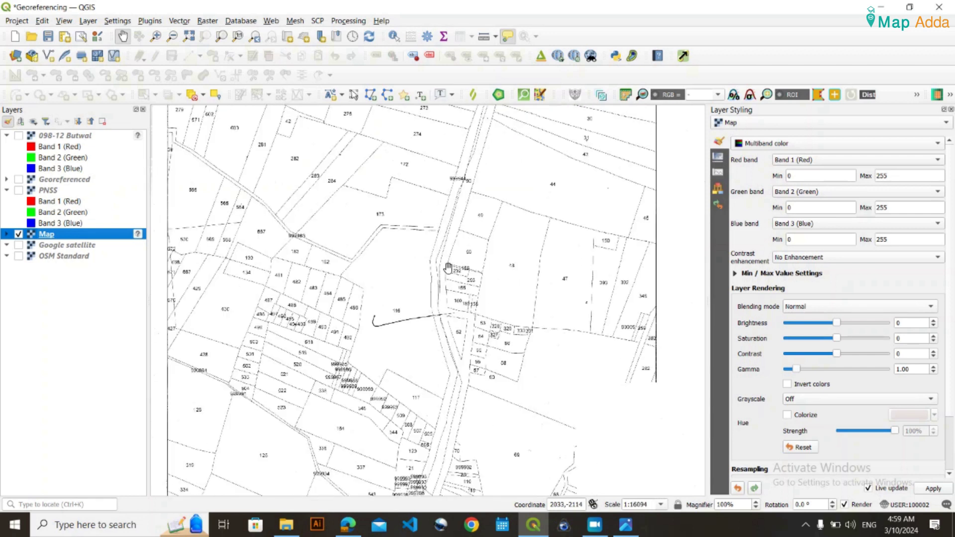
pyautogui.moveTo(384, 214); pyautogui.dragTo(377, 244)
pyautogui.scroll(2, 404, 228)
pyautogui.scroll(-1, 404, 227)
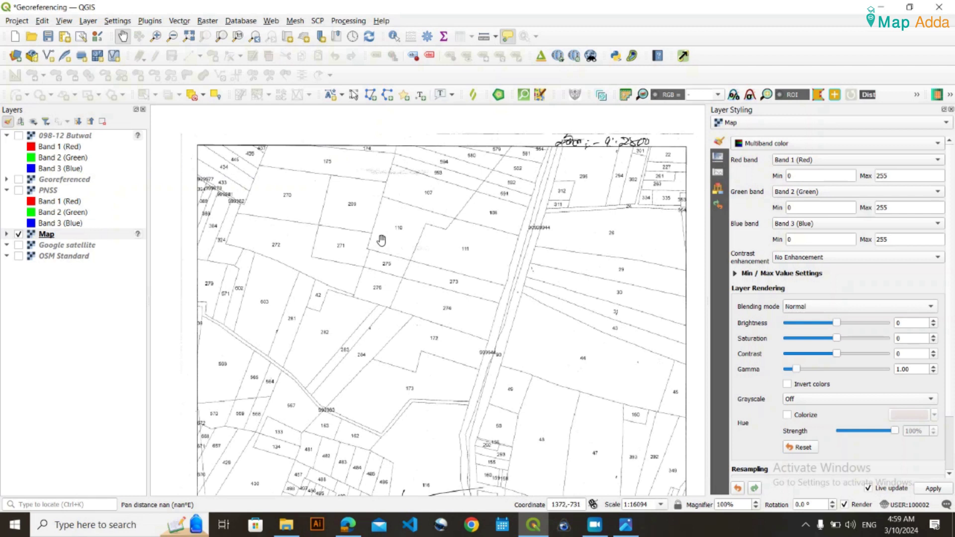
pyautogui.moveTo(417, 267); pyautogui.dragTo(421, 297)
pyautogui.moveTo(383, 371); pyautogui.dragTo(423, 273)
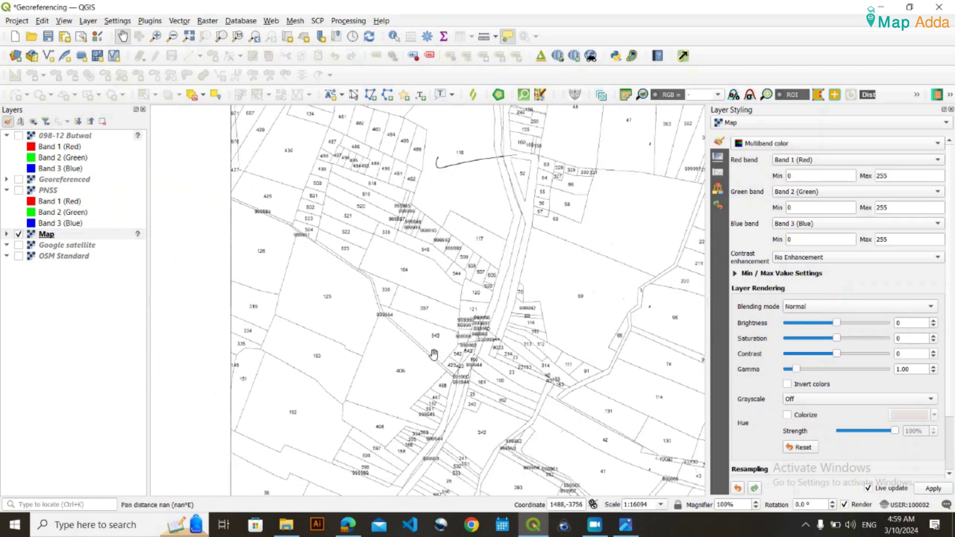
pyautogui.moveTo(434, 354); pyautogui.dragTo(415, 253)
pyautogui.moveTo(473, 294); pyautogui.dragTo(390, 348)
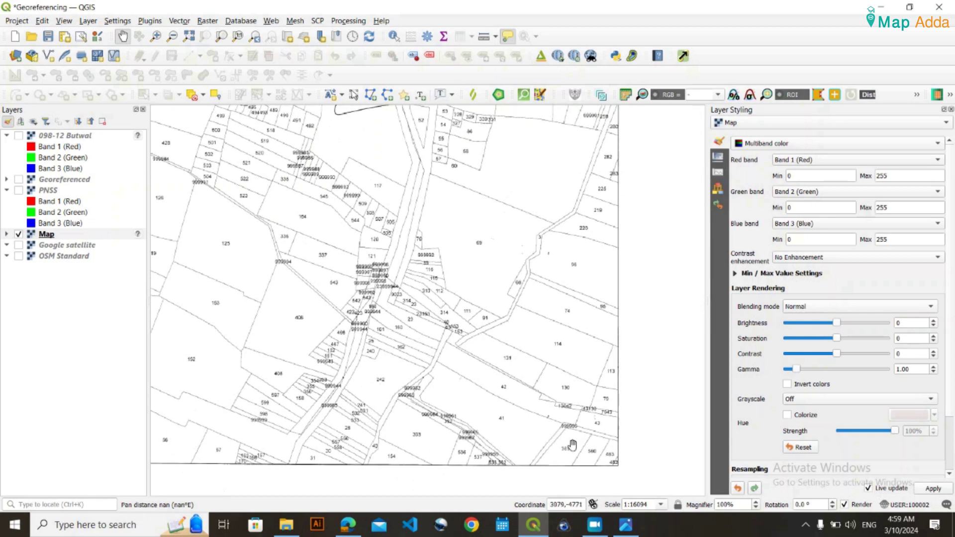
pyautogui.moveTo(466, 373)
pyautogui.mouseDown()
pyautogui.moveTo(484, 365)
pyautogui.moveTo(534, 387)
pyautogui.mouseUp()
pyautogui.moveTo(432, 287); pyautogui.dragTo(429, 421)
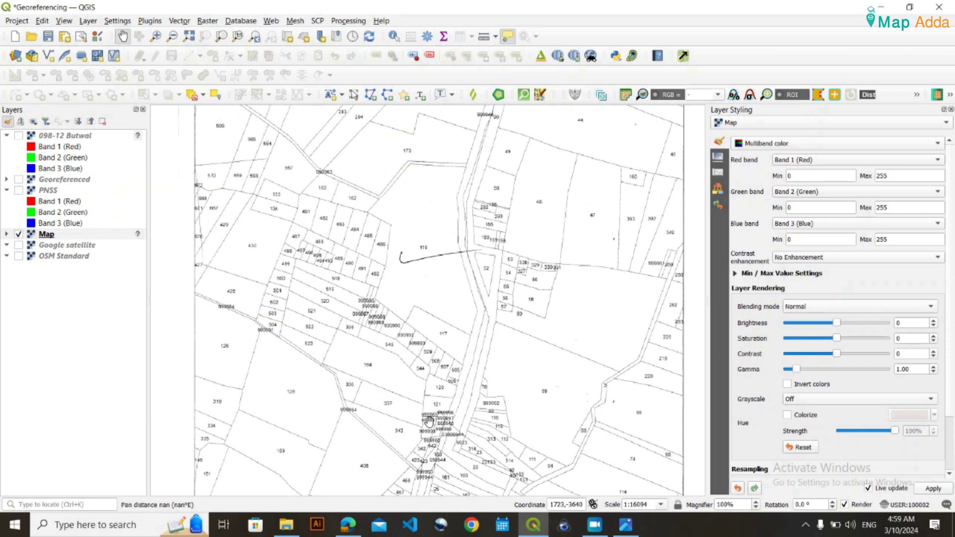
pyautogui.moveTo(373, 224); pyautogui.dragTo(368, 300)
pyautogui.moveTo(416, 164)
pyautogui.mouseDown()
pyautogui.moveTo(426, 262)
pyautogui.moveTo(438, 174)
pyautogui.mouseUp()
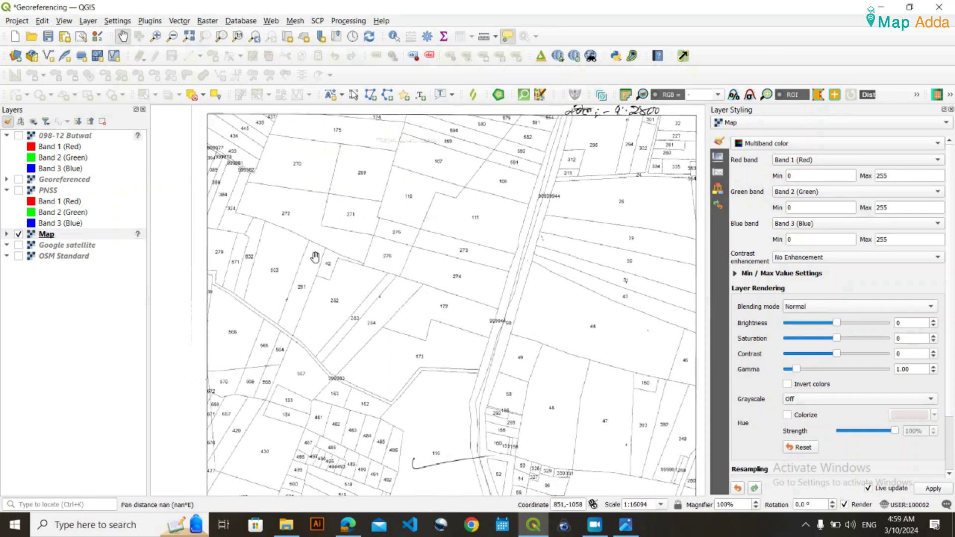
pyautogui.scroll(-2, 315, 257)
# Step: Check the coordinate reference system in the Map layer's properties and close them
pyautogui.doubleClick(106, 233)
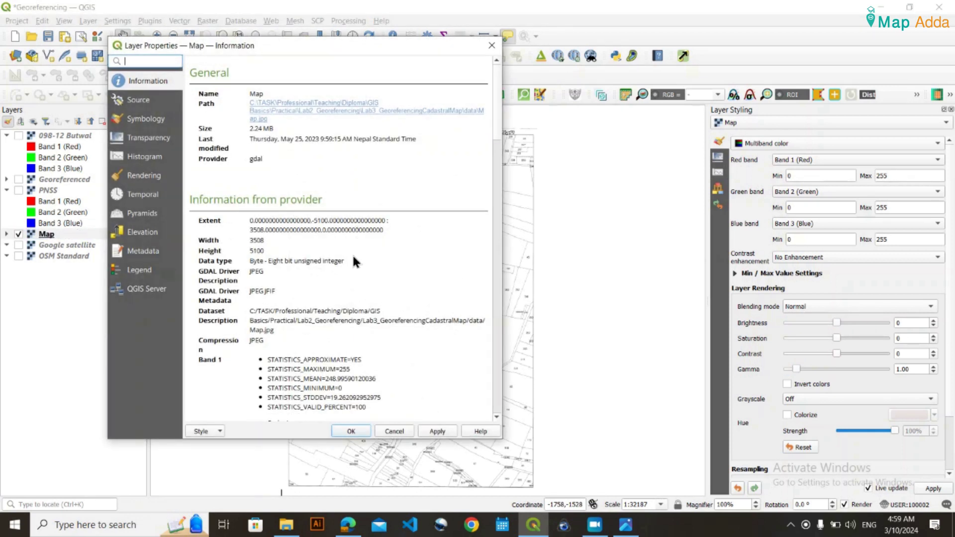
pyautogui.scroll(-15, 354, 261)
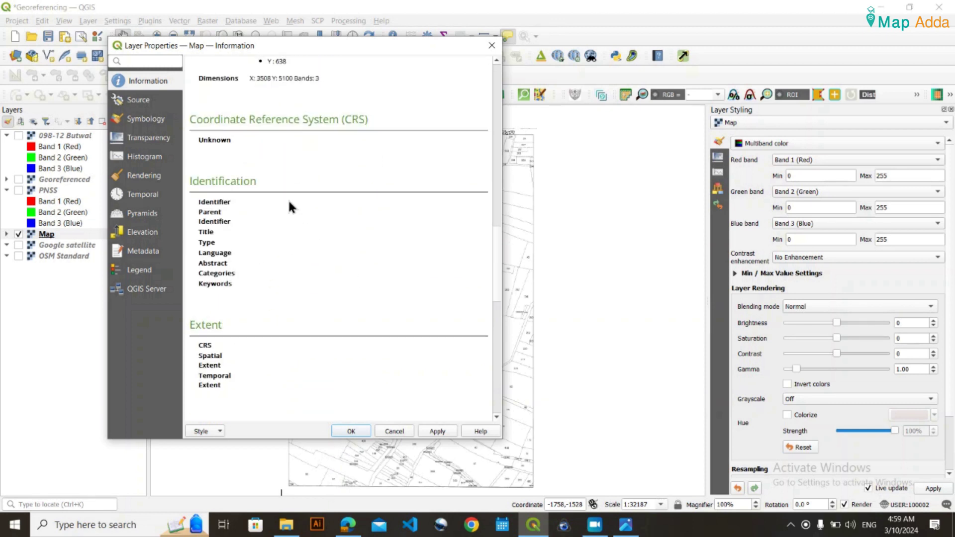
pyautogui.click(491, 46)
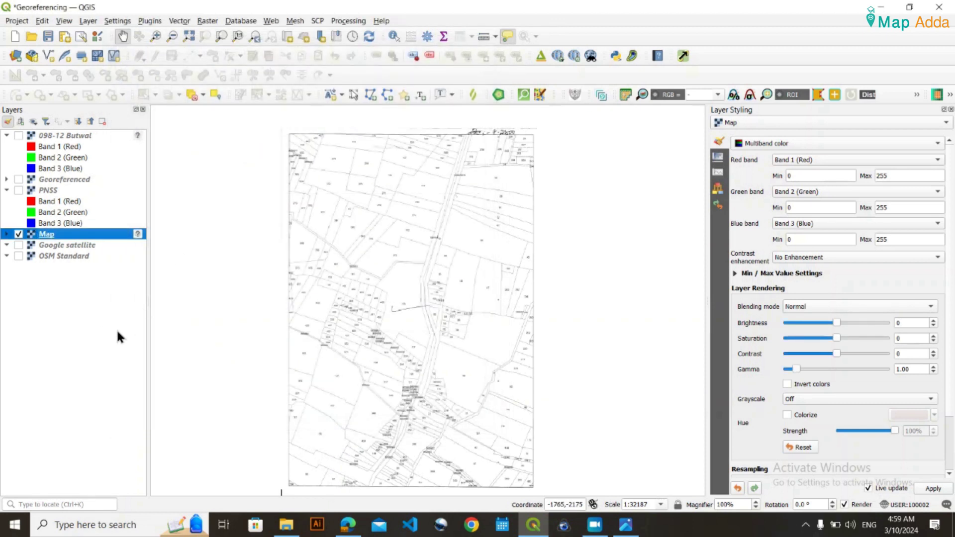
pyautogui.moveTo(438, 259); pyautogui.dragTo(437, 243)
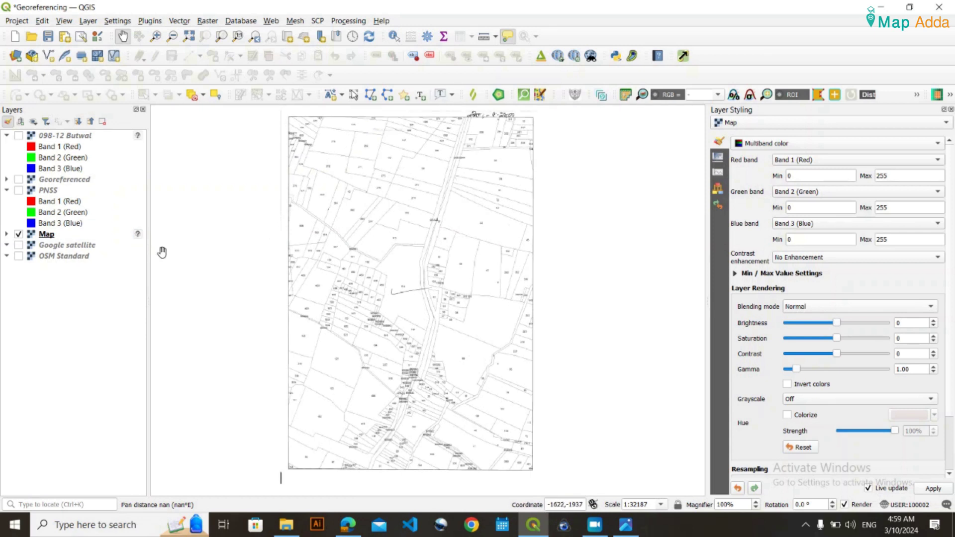
# Step: Show the Google satellite layer beneath the Map layer and zoom to the Map layer's extent
pyautogui.click(19, 245)
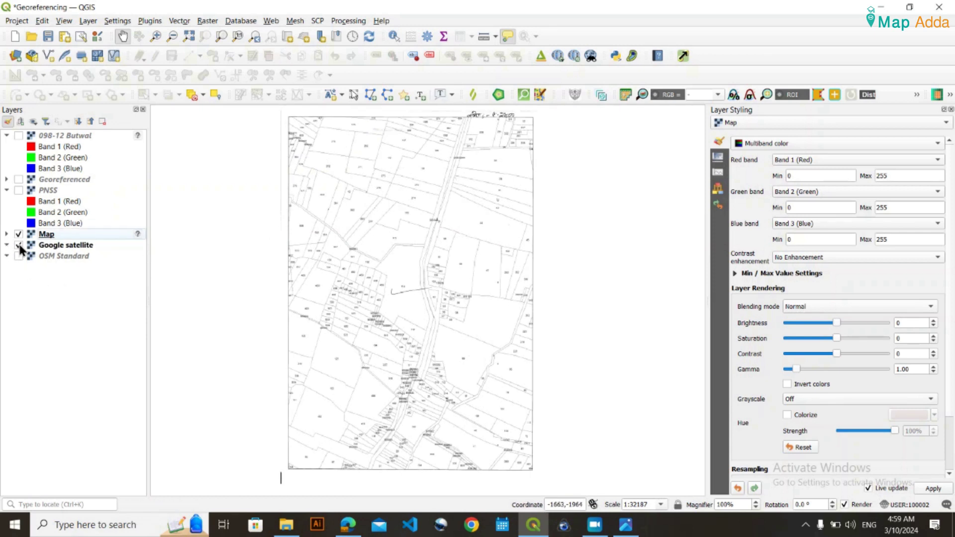
pyautogui.click(73, 237)
pyautogui.rightClick(73, 237)
pyautogui.click(107, 238)
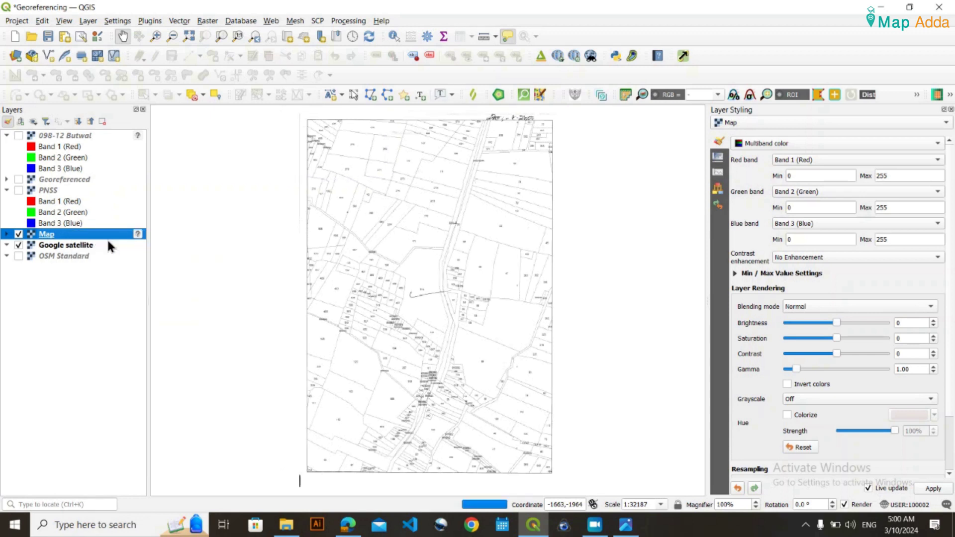
# Step: Examine where the Map layer lies against the worldwide satellite imagery
pyautogui.scroll(-4, 420, 243)
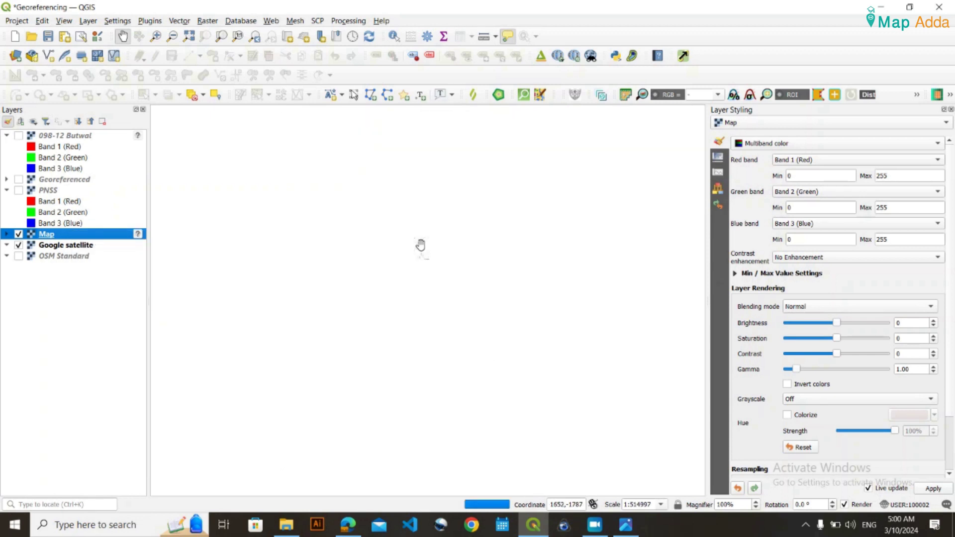
pyautogui.scroll(-1, 441, 255)
pyautogui.scroll(-3, 444, 251)
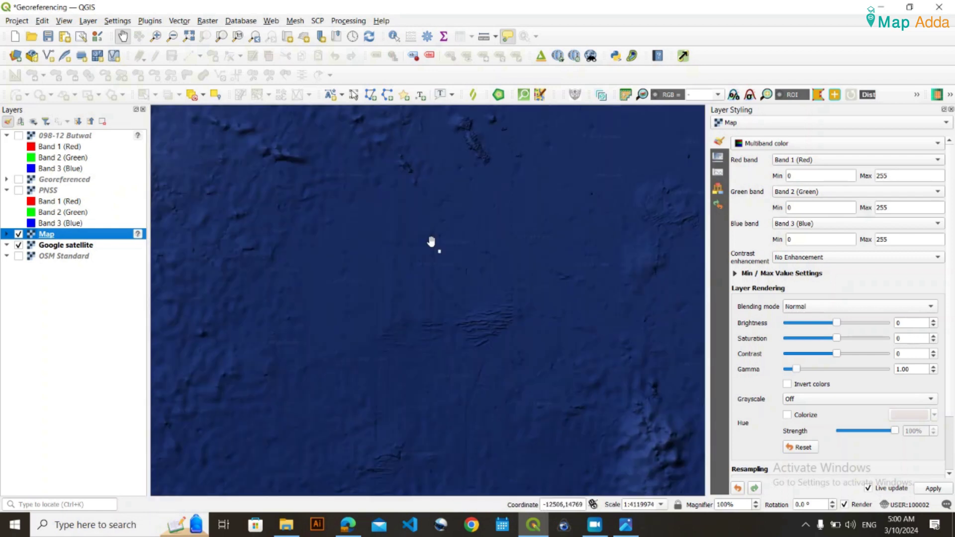
pyautogui.scroll(-4, 465, 248)
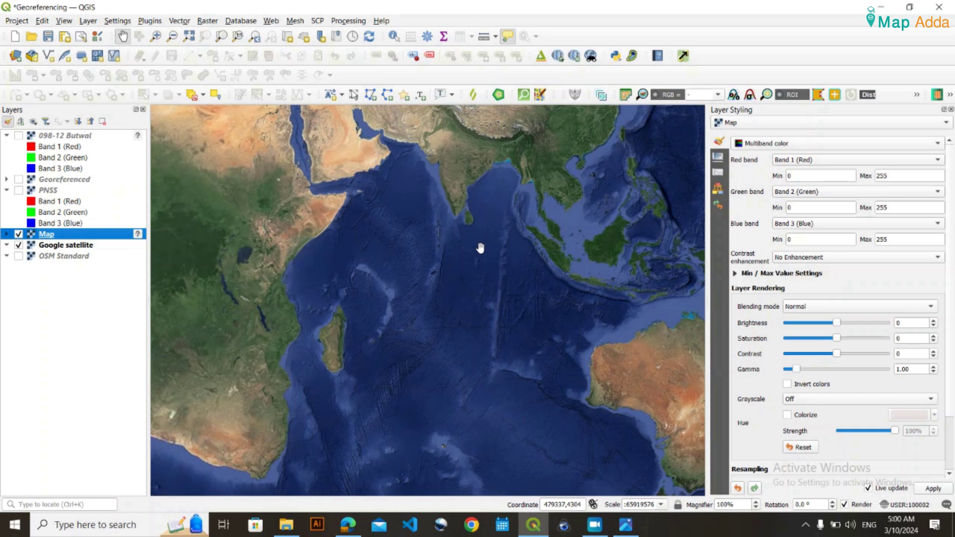
pyautogui.scroll(3, 468, 246)
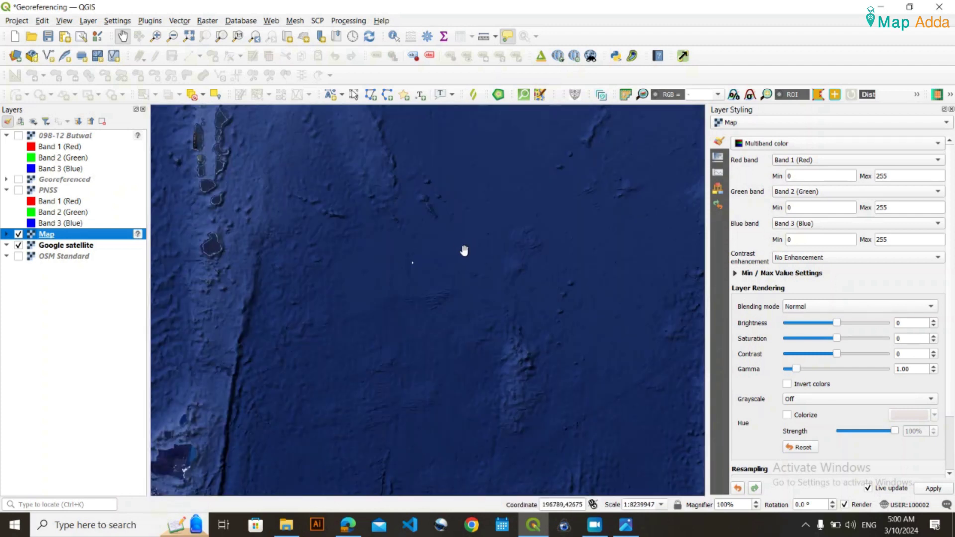
pyautogui.moveTo(465, 251); pyautogui.dragTo(525, 356)
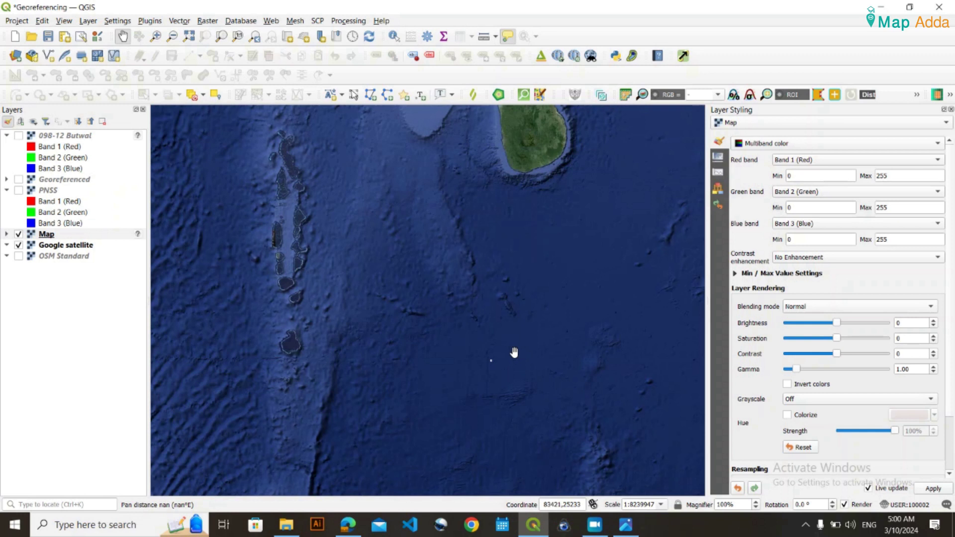
pyautogui.moveTo(516, 279); pyautogui.dragTo(483, 271)
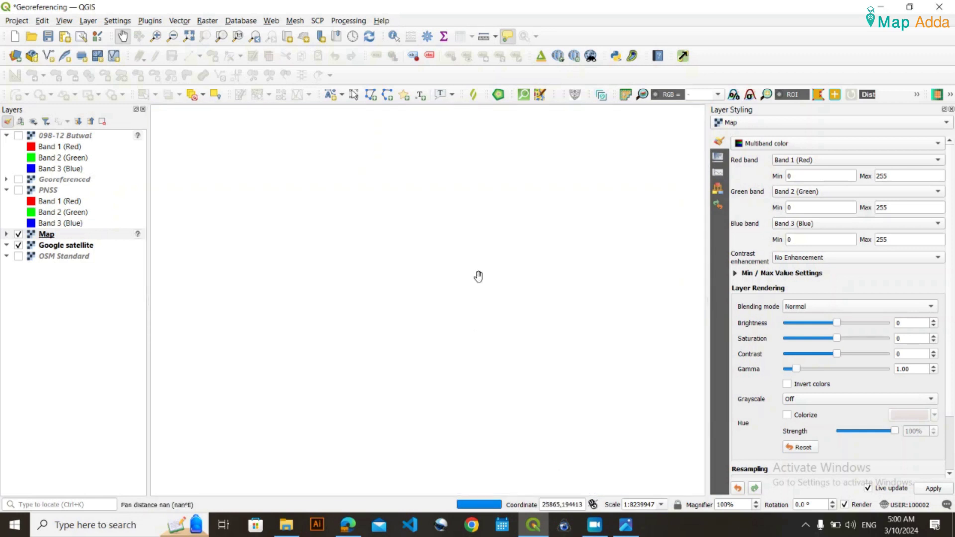
# Step: Hide the Map layer, show the PNSS layer, and zoom to the PNSS layer's extent
pyautogui.click(17, 234)
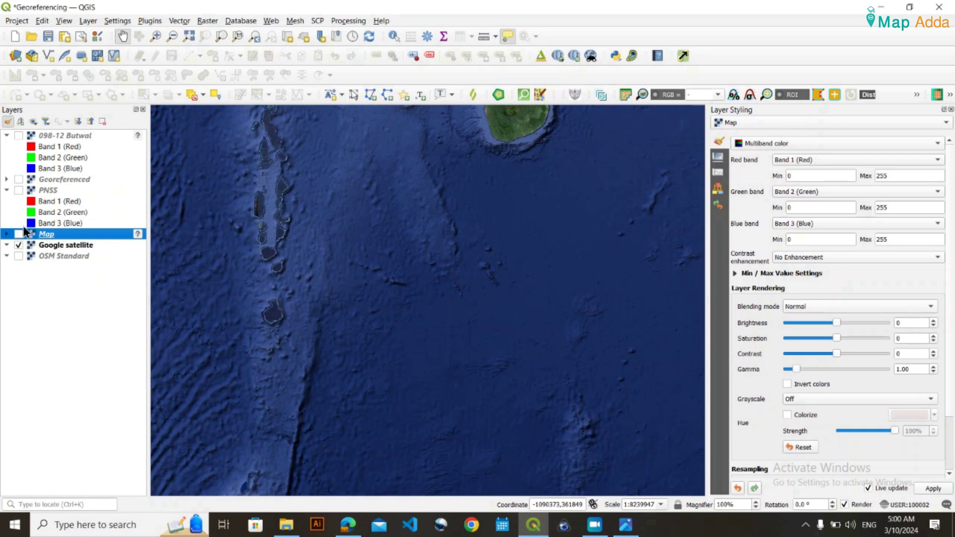
pyautogui.click(19, 190)
pyautogui.click(38, 190)
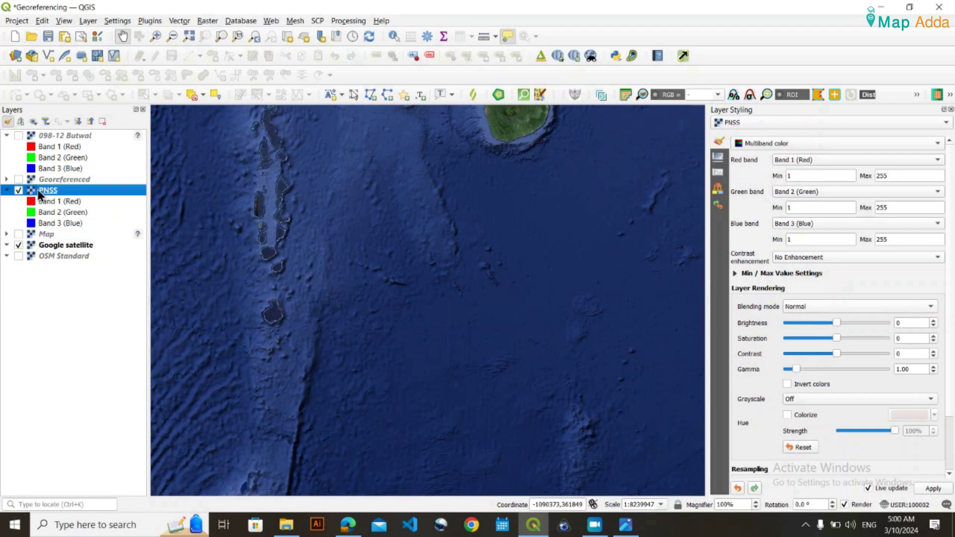
pyautogui.rightClick(37, 190)
pyautogui.click(63, 196)
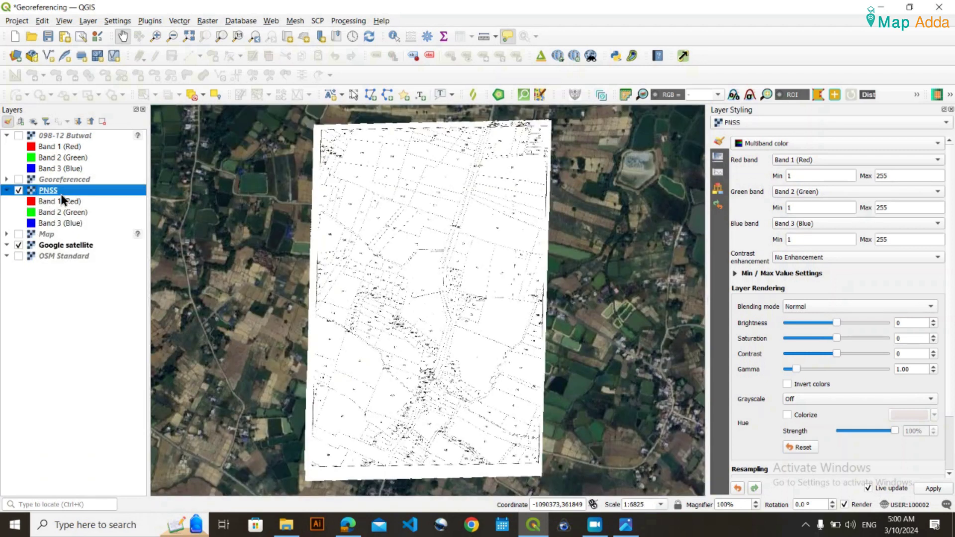
# Step: Compare the PNSS cadastral map with the satellite imagery beneath it by toggling the PNSS layer's visibility
pyautogui.scroll(-1, 420, 326)
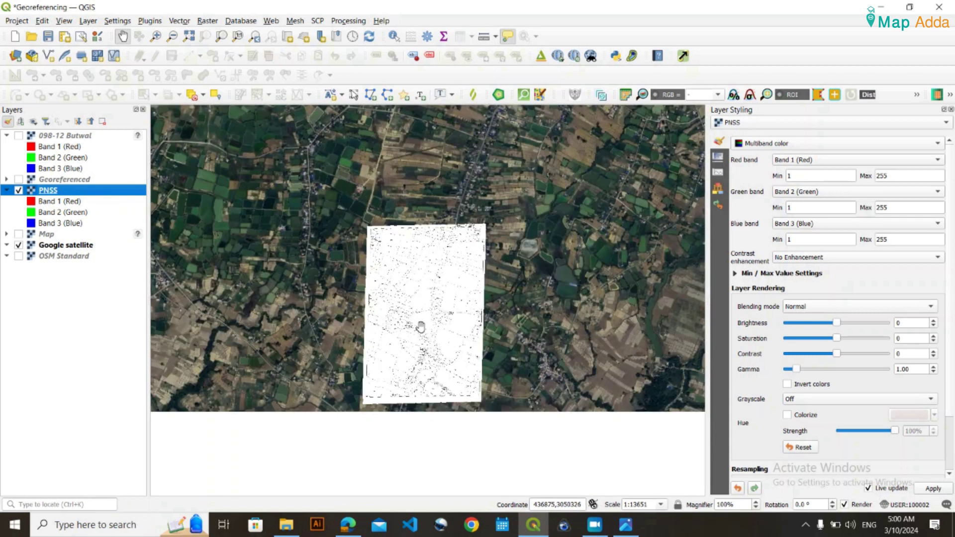
pyautogui.scroll(-1, 420, 327)
pyautogui.scroll(3, 428, 327)
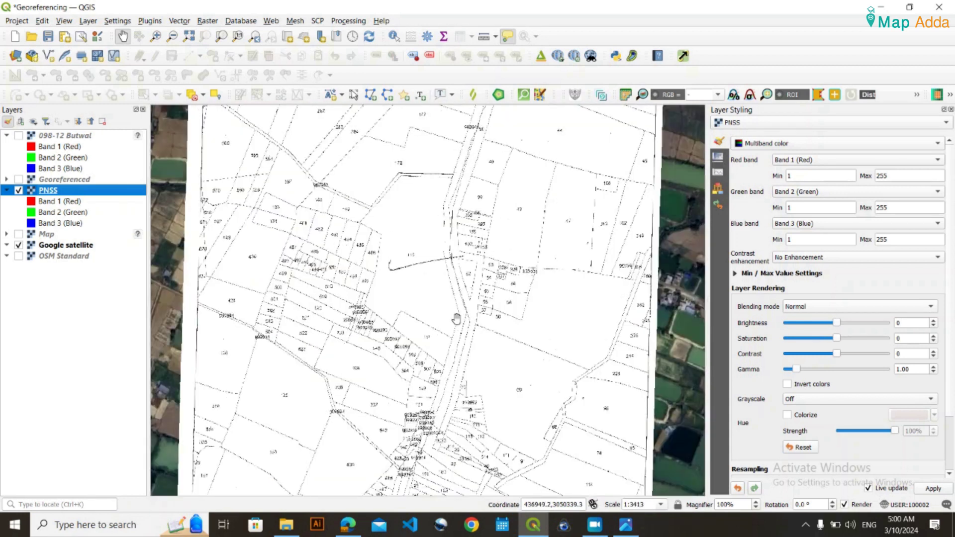
pyautogui.click(19, 190)
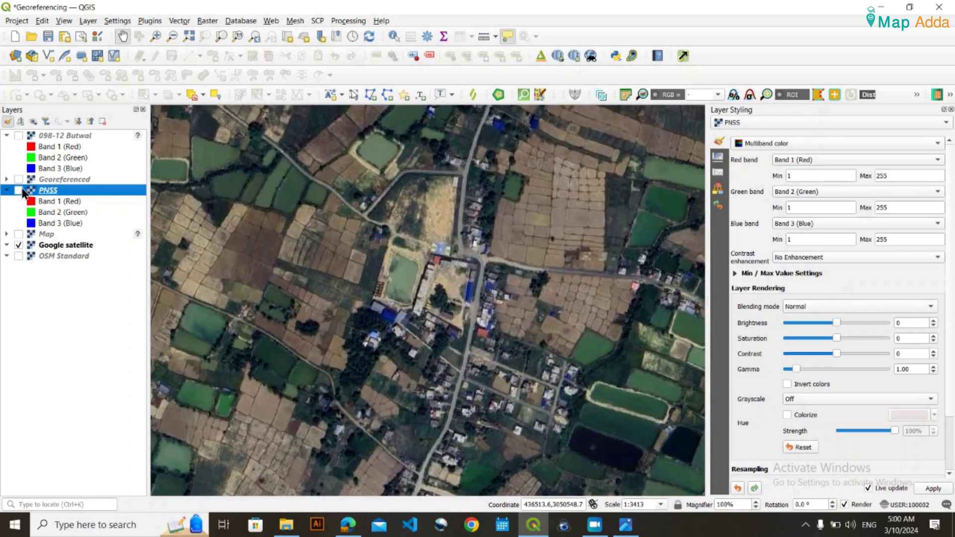
pyautogui.click(19, 190)
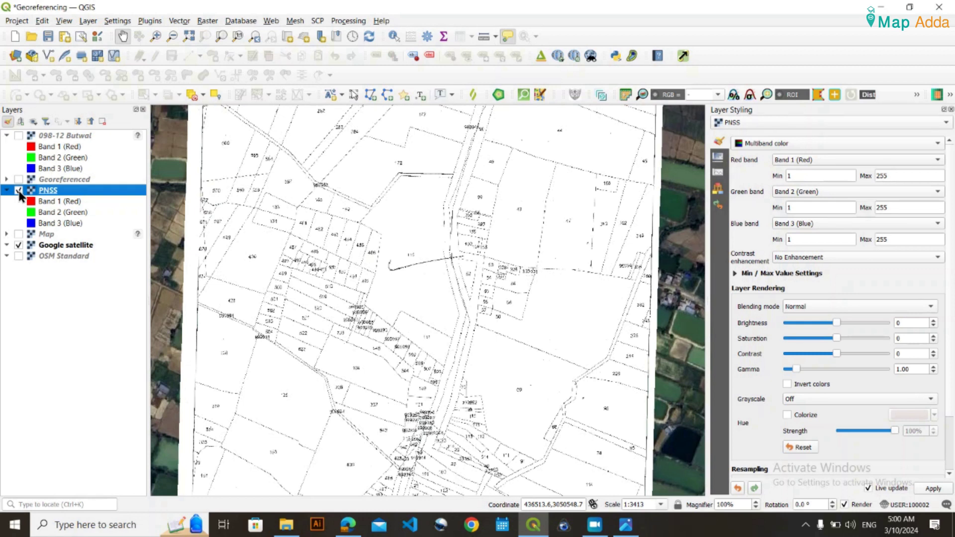
pyautogui.click(19, 191)
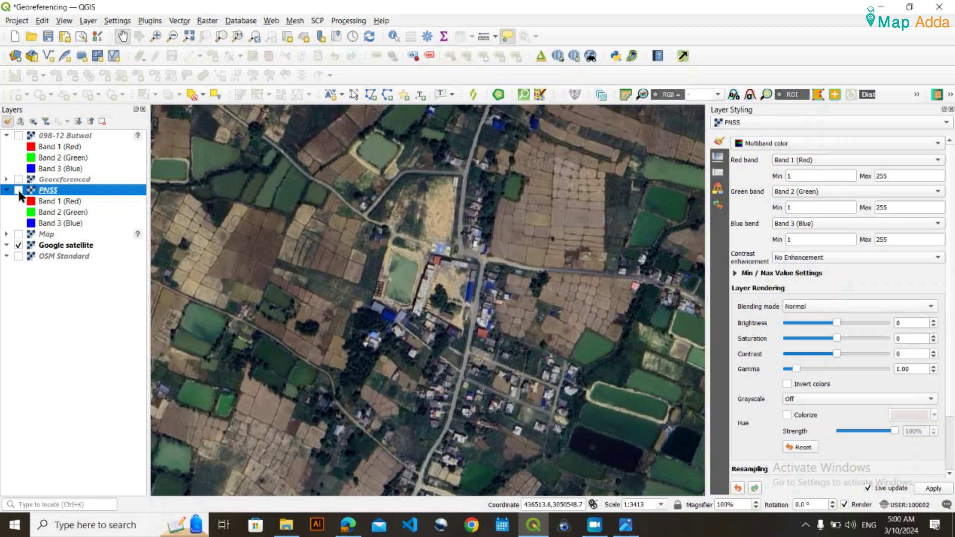
pyautogui.click(19, 190)
# Step: Compare the roads and parcel boundaries around parcel 116 up close with the satellite imagery, leaving PNSS visible
pyautogui.scroll(1, 445, 178)
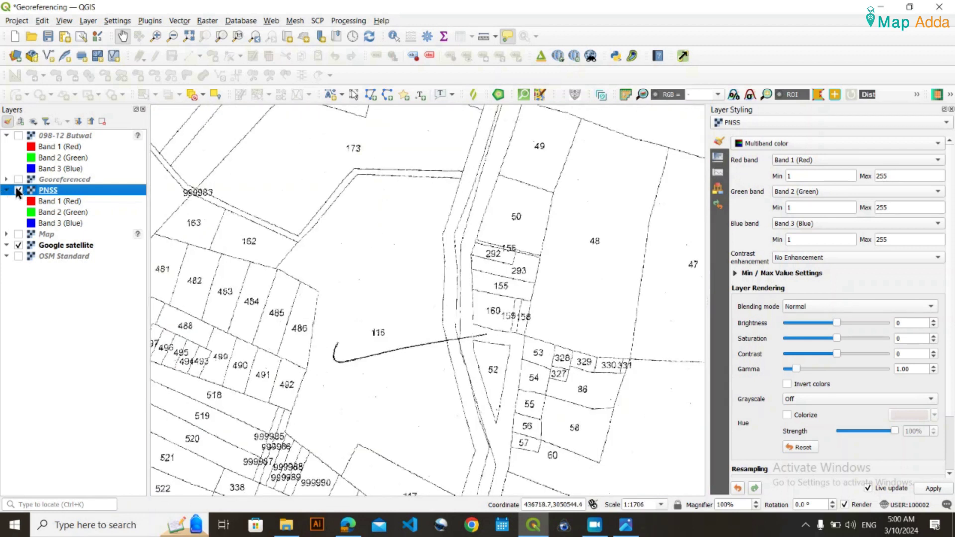
pyautogui.click(19, 190)
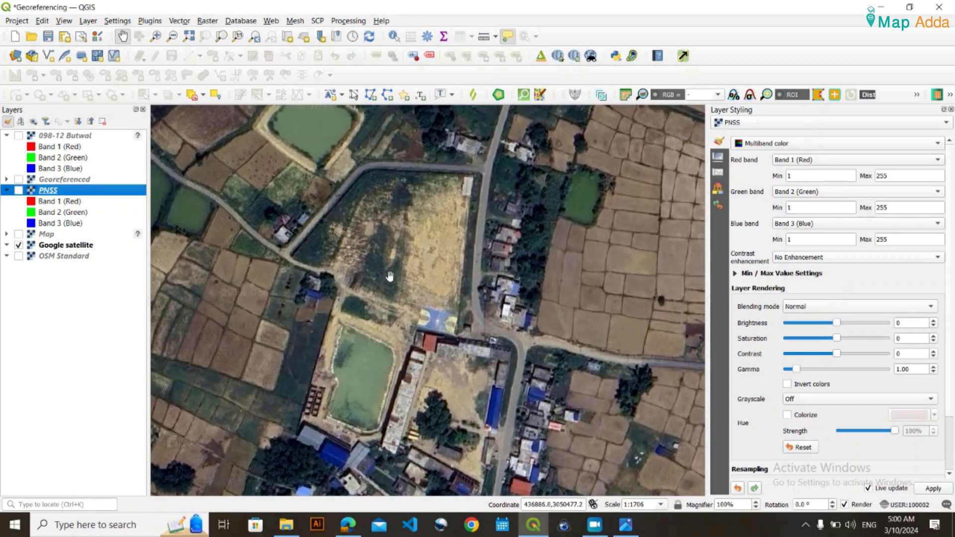
pyautogui.moveTo(461, 382); pyautogui.dragTo(386, 329)
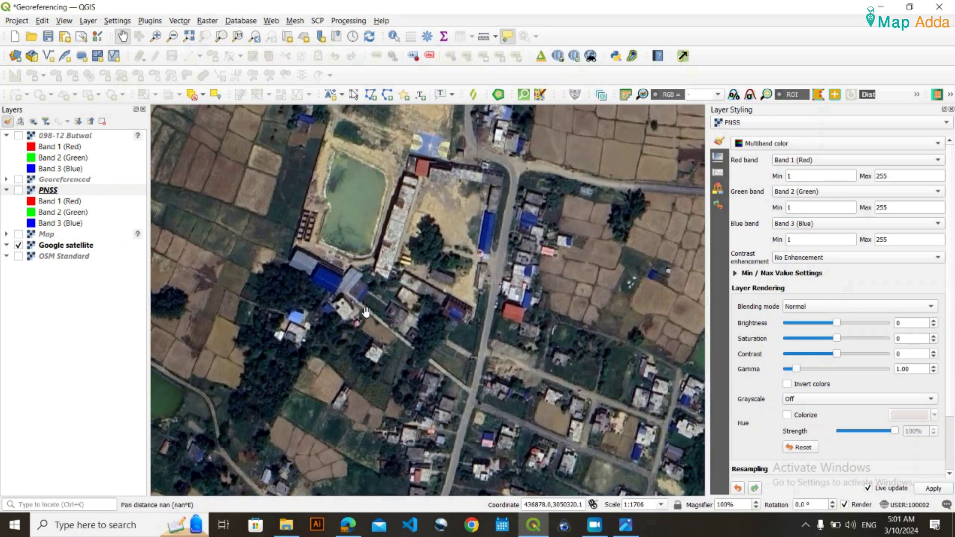
pyautogui.click(19, 191)
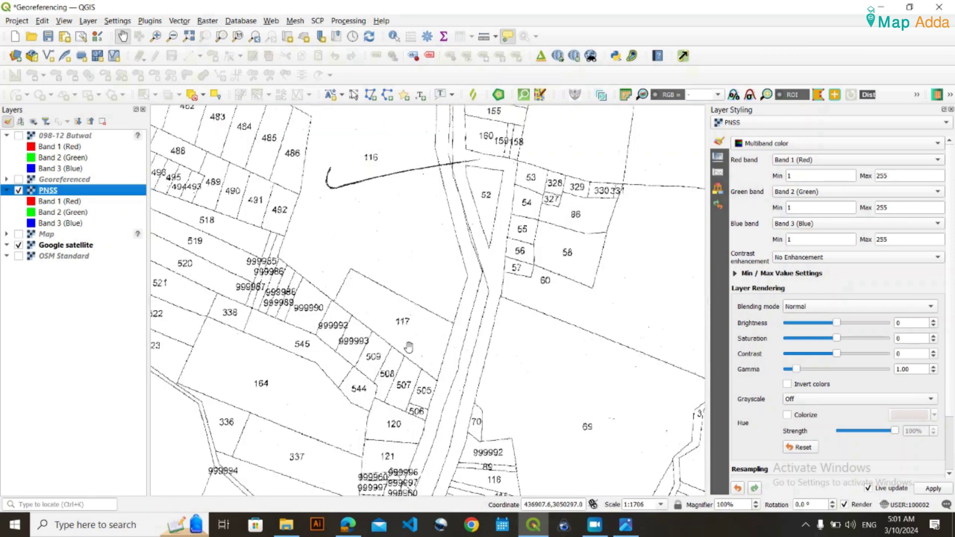
# Step: Review the parcels across the PNSS map and select the Map layer for comparison
pyautogui.scroll(-1, 378, 311)
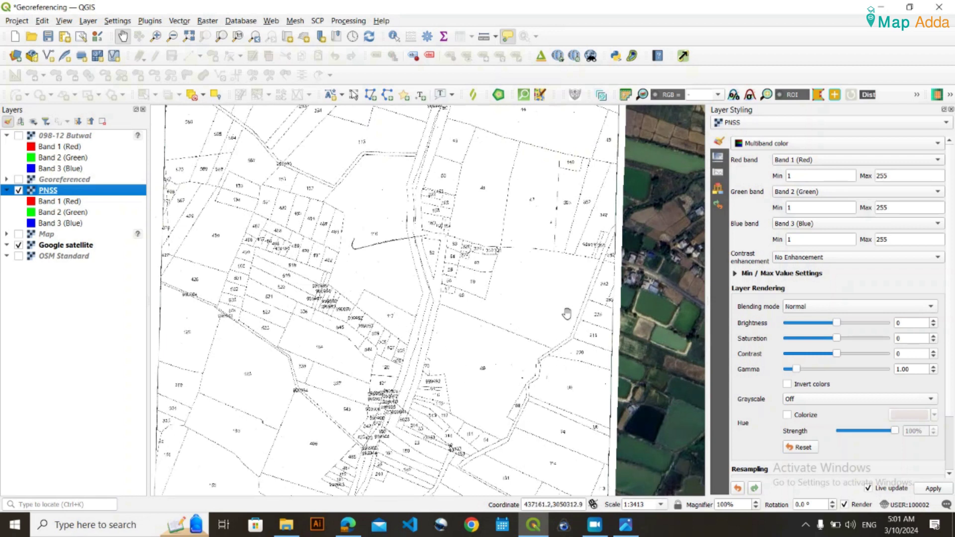
pyautogui.moveTo(247, 232); pyautogui.dragTo(282, 246)
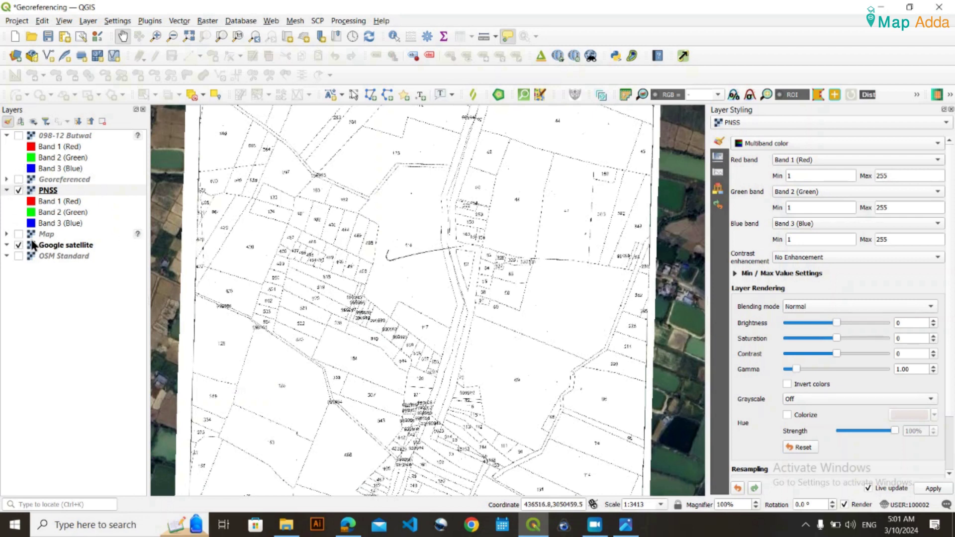
pyautogui.click(50, 236)
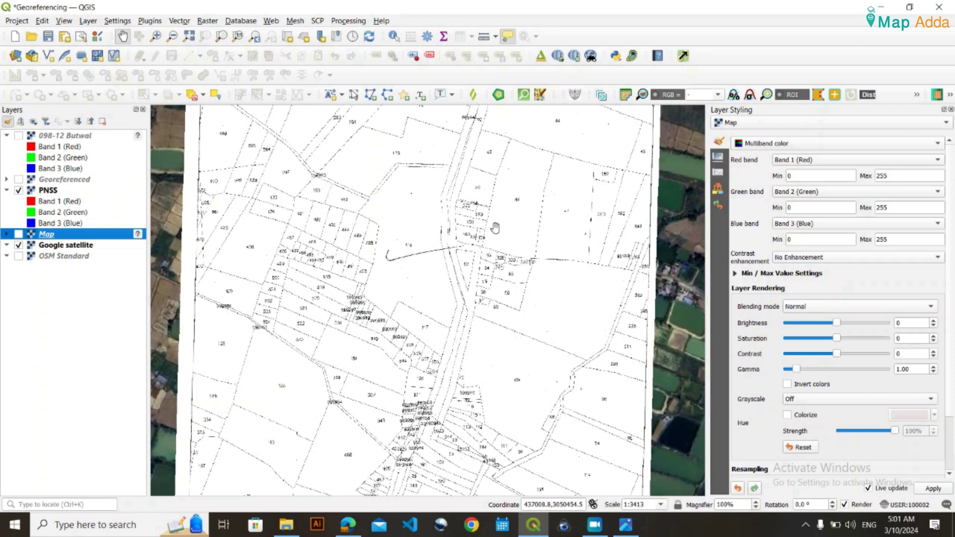
pyautogui.moveTo(369, 192); pyautogui.dragTo(375, 234)
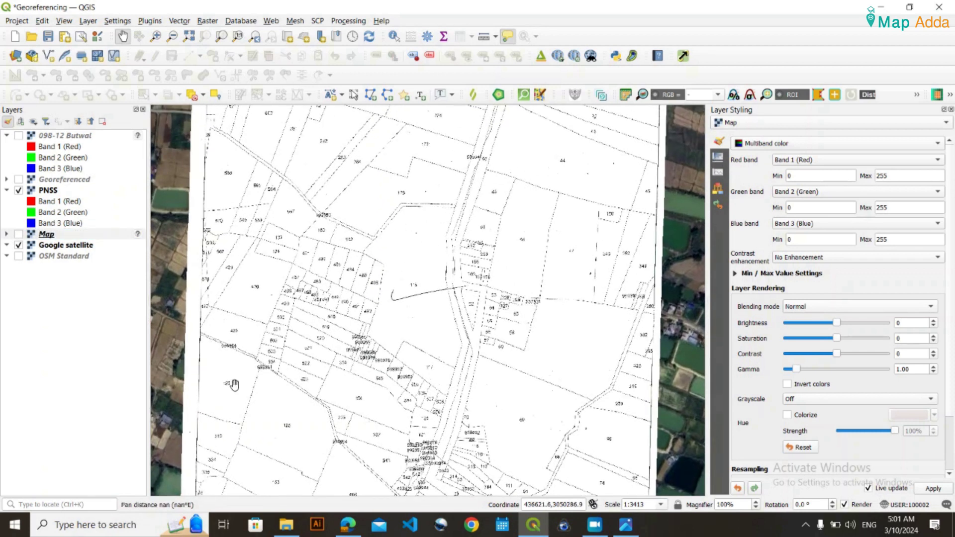
# Step: Hide the PNSS layer and examine the roads and fields in the satellite imagery of the same area
pyautogui.click(18, 190)
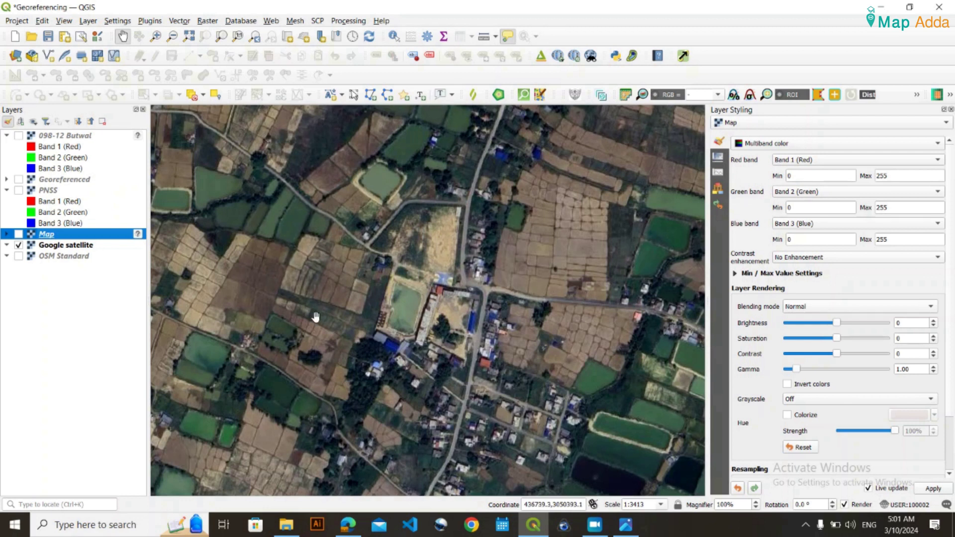
pyautogui.scroll(-1, 417, 275)
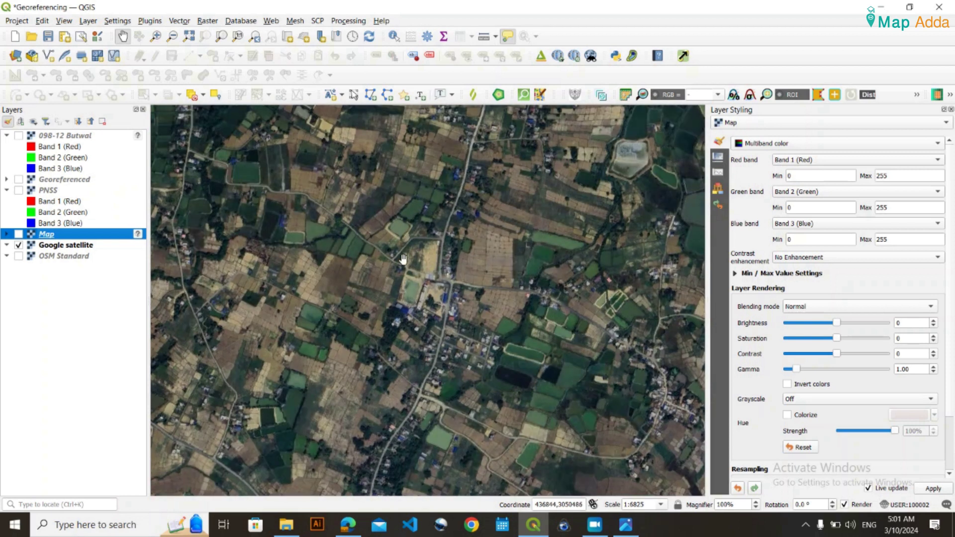
pyautogui.scroll(1, 404, 238)
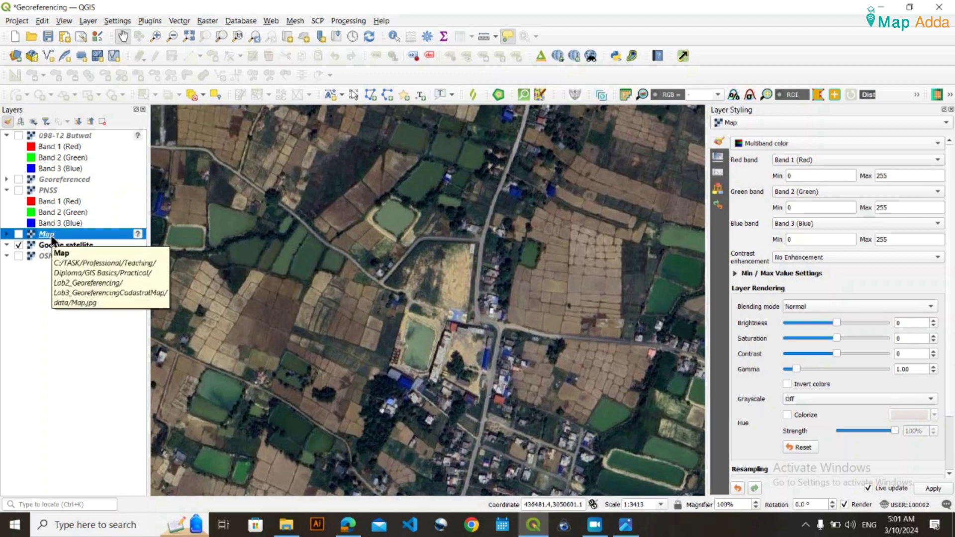
pyautogui.click(74, 246)
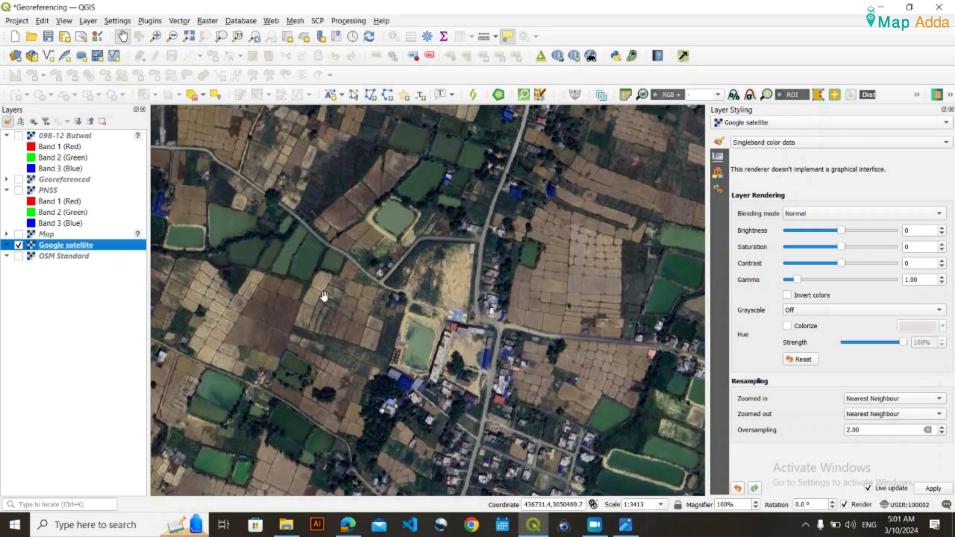
pyautogui.click(64, 233)
pyautogui.click(70, 246)
pyautogui.click(88, 236)
# Step: Check the Map layer without the satellite imagery, leaving both the Map and Google satellite layers hidden
pyautogui.click(19, 243)
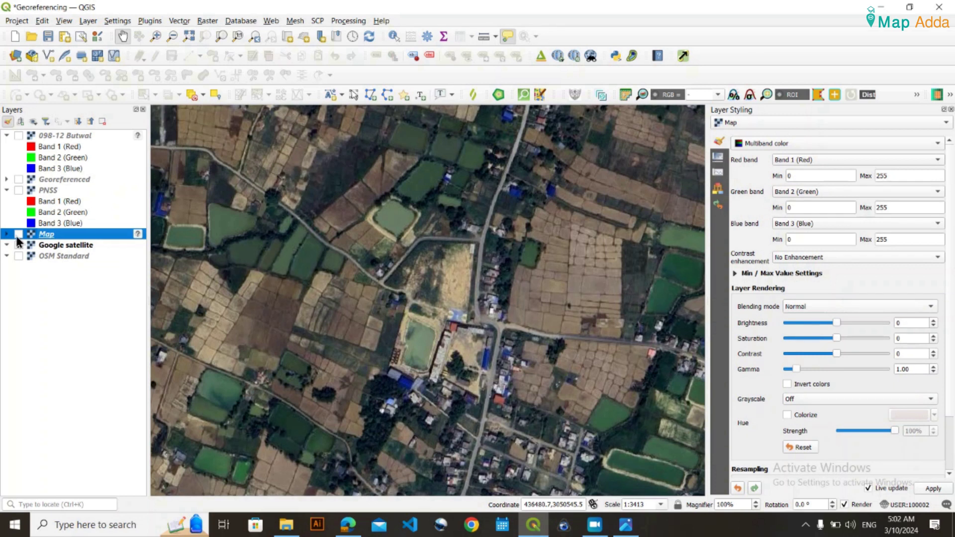
pyautogui.click(18, 234)
pyautogui.click(18, 245)
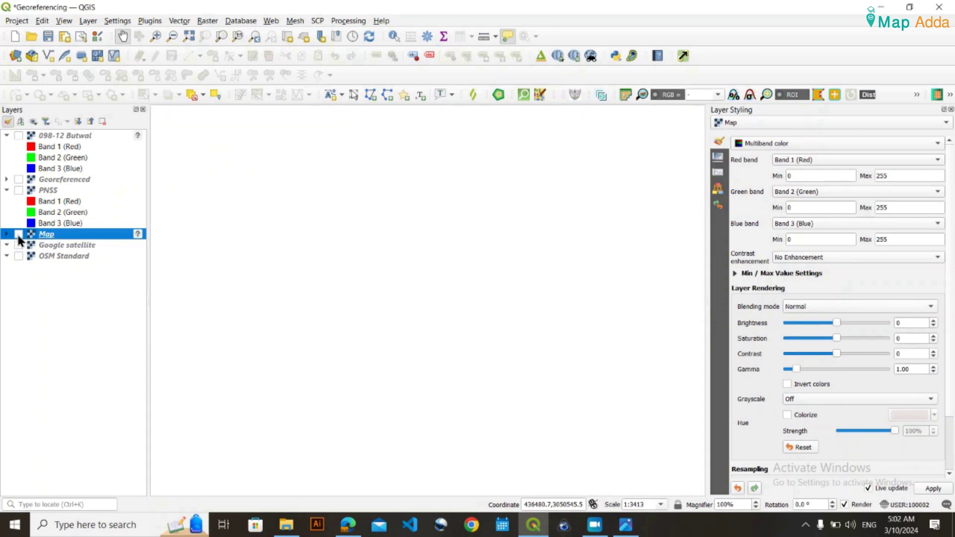
pyautogui.click(18, 244)
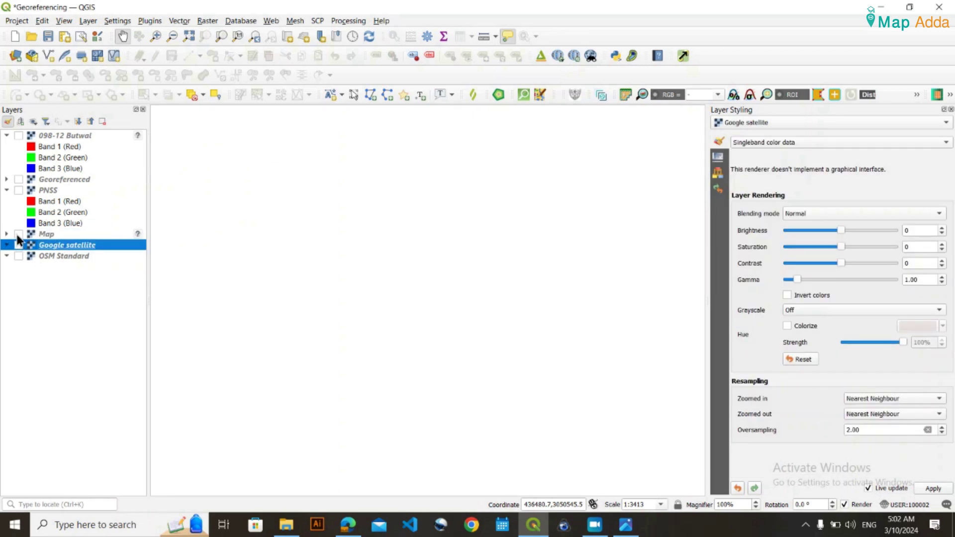
# Step: Collapse the PNSS legend, show PNSS over Google satellite, and inspect the road bend beside parcel 173
pyautogui.click(9, 190)
pyautogui.click(18, 190)
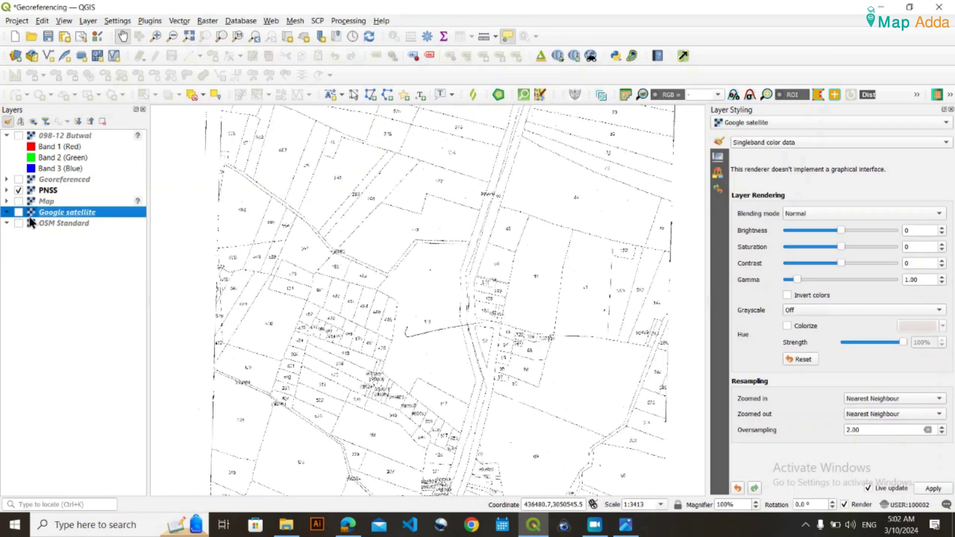
pyautogui.click(19, 213)
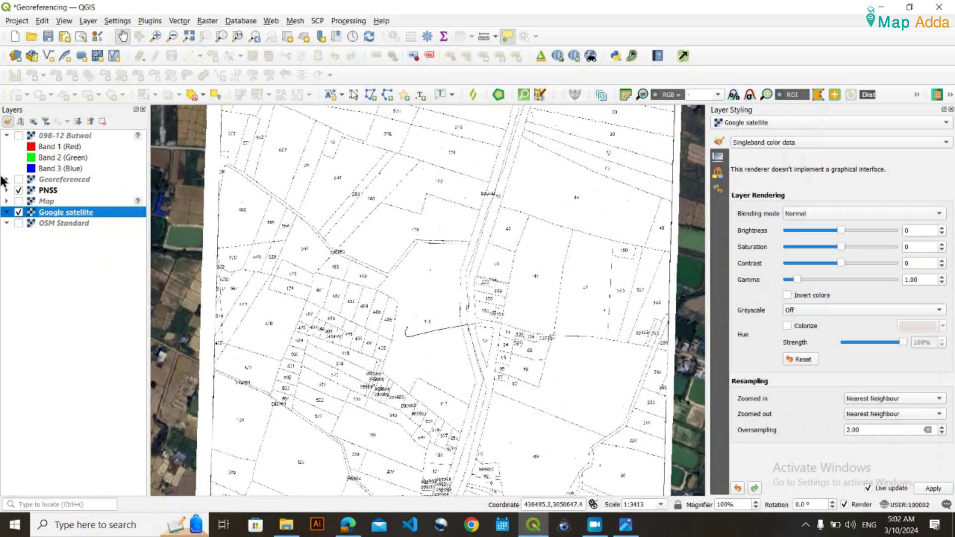
pyautogui.scroll(2, 444, 239)
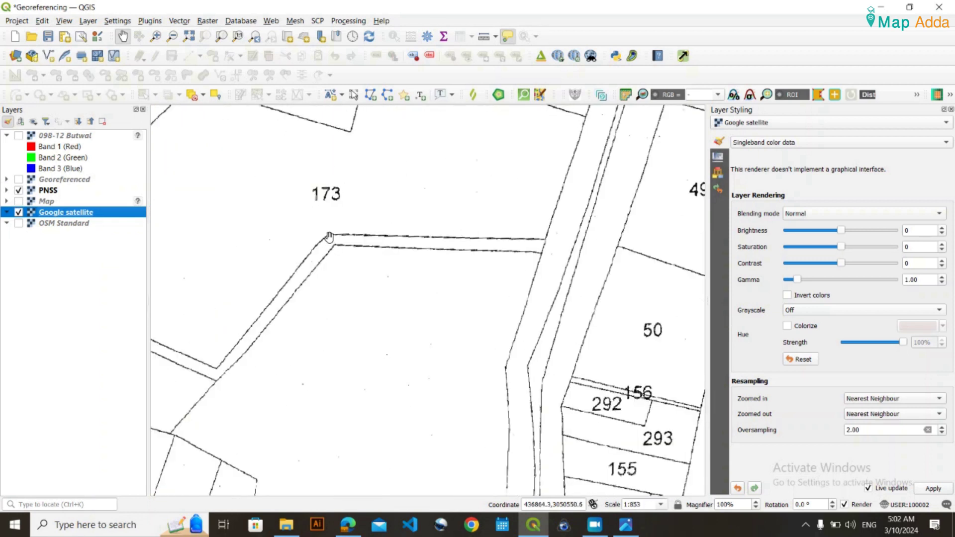
pyautogui.scroll(-1, 331, 239)
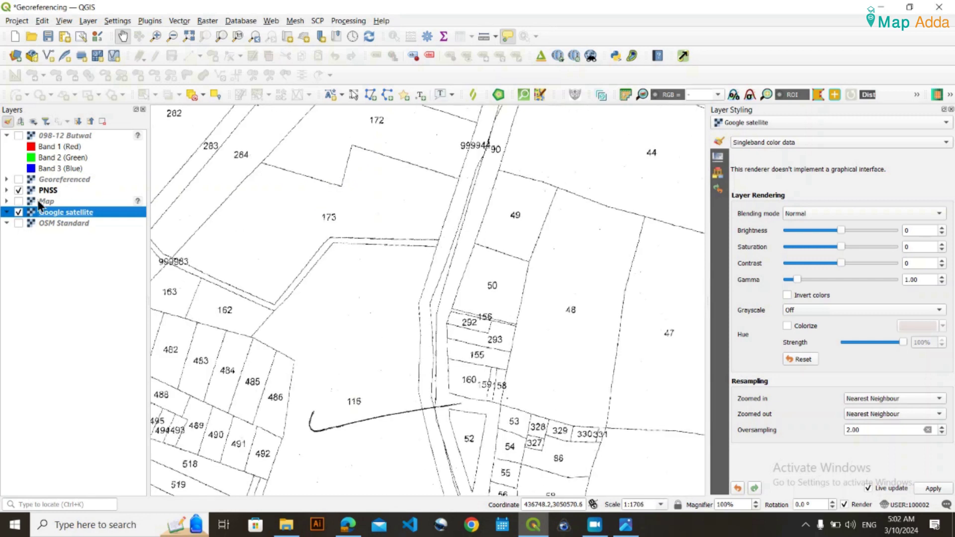
# Step: Hide the PNSS layer and follow the main road southward through the settlement in the Google satellite imagery
pyautogui.click(19, 212)
pyautogui.click(19, 213)
pyautogui.click(19, 191)
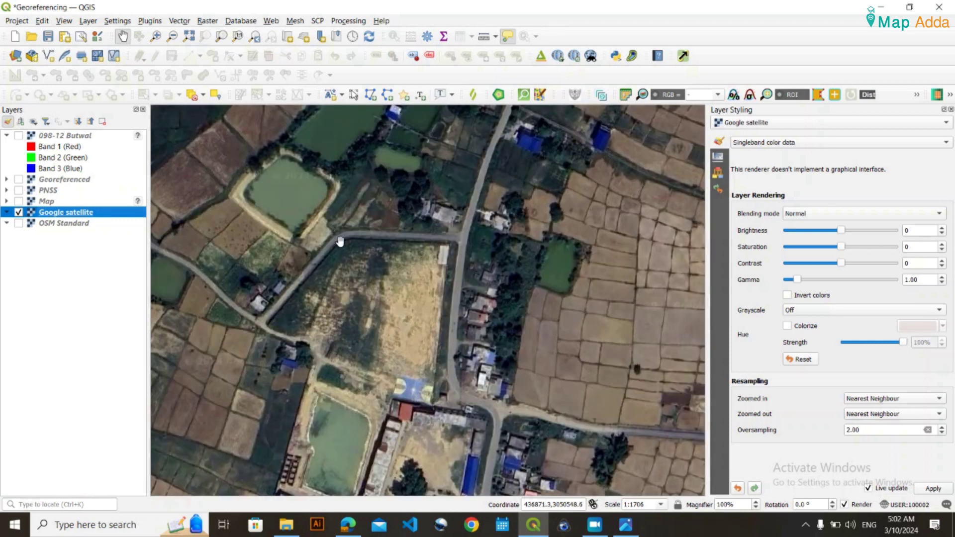
pyautogui.moveTo(423, 388); pyautogui.dragTo(423, 201)
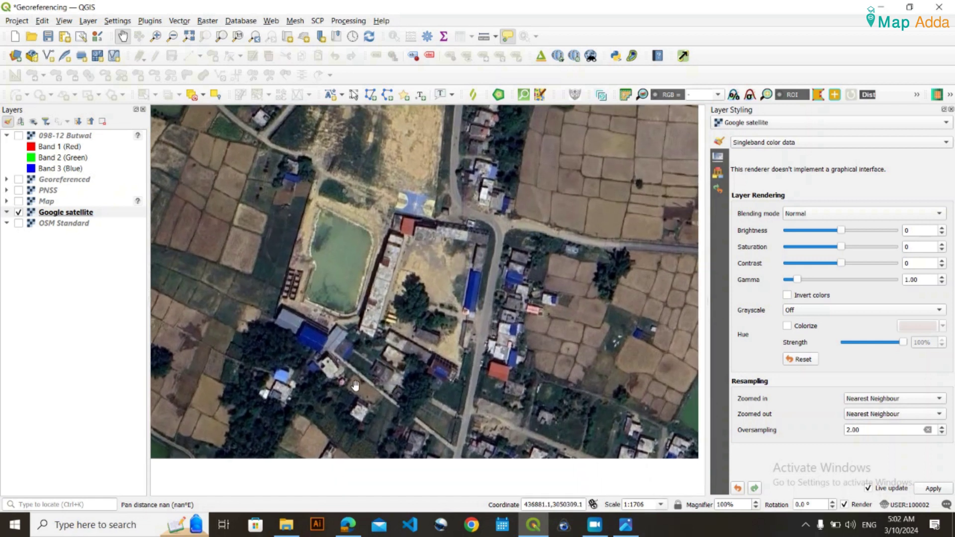
pyautogui.moveTo(454, 458); pyautogui.dragTo(429, 296)
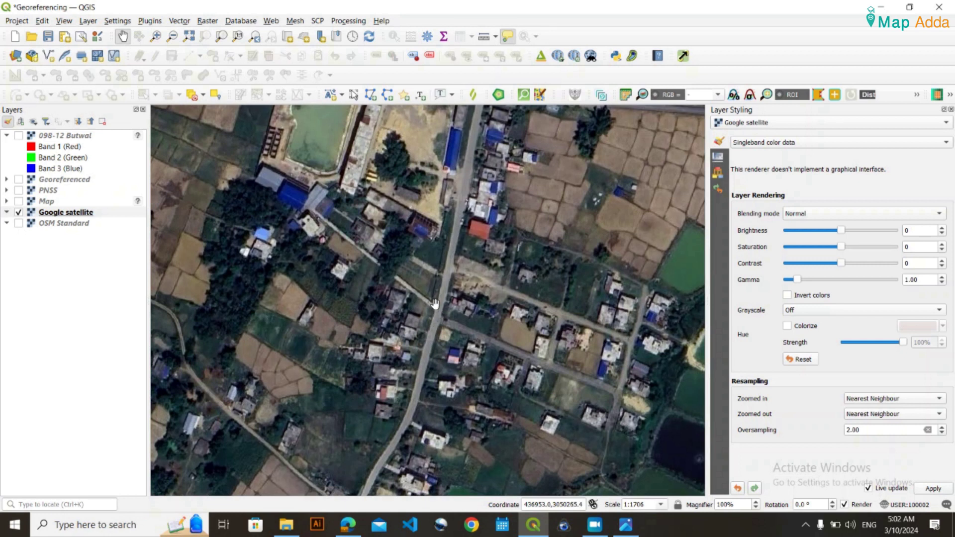
# Step: Show the PNSS layer over the same area and inspect the road and the winding boundary beside parcels 68 and 69
pyautogui.click(19, 190)
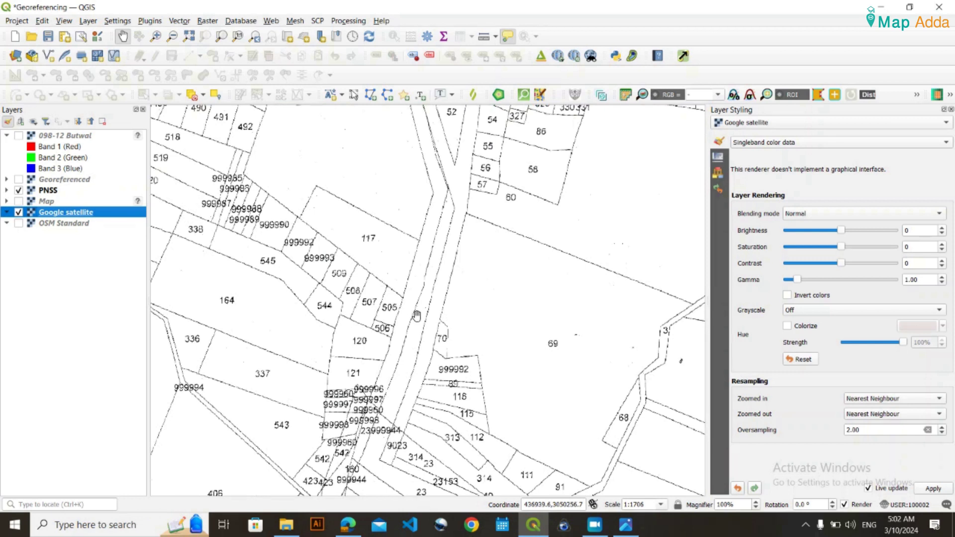
pyautogui.scroll(-1, 405, 296)
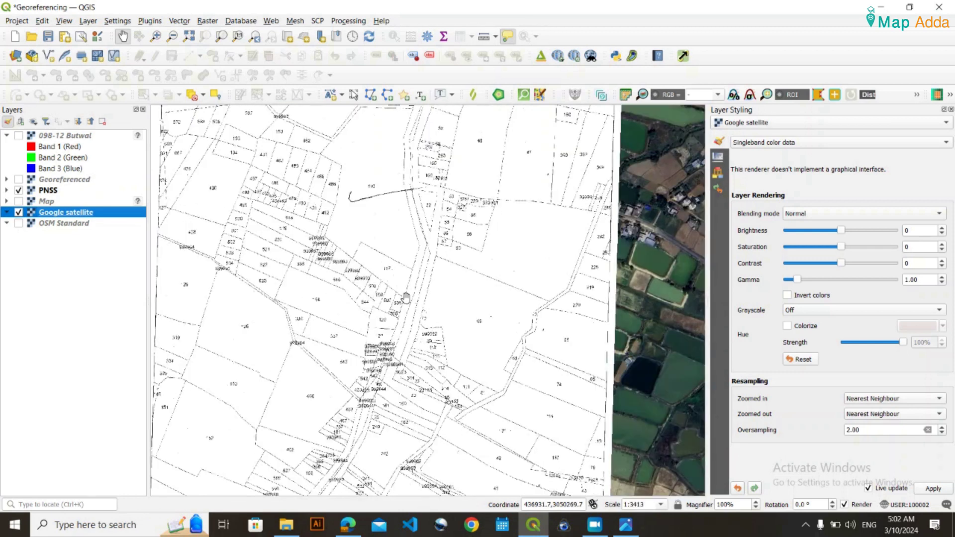
pyautogui.moveTo(522, 348); pyautogui.dragTo(481, 291)
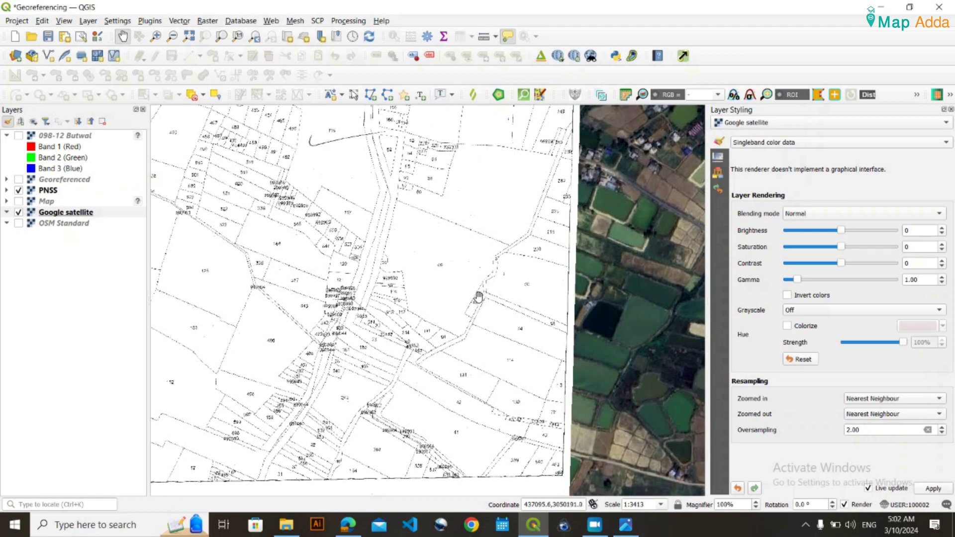
pyautogui.scroll(1, 473, 328)
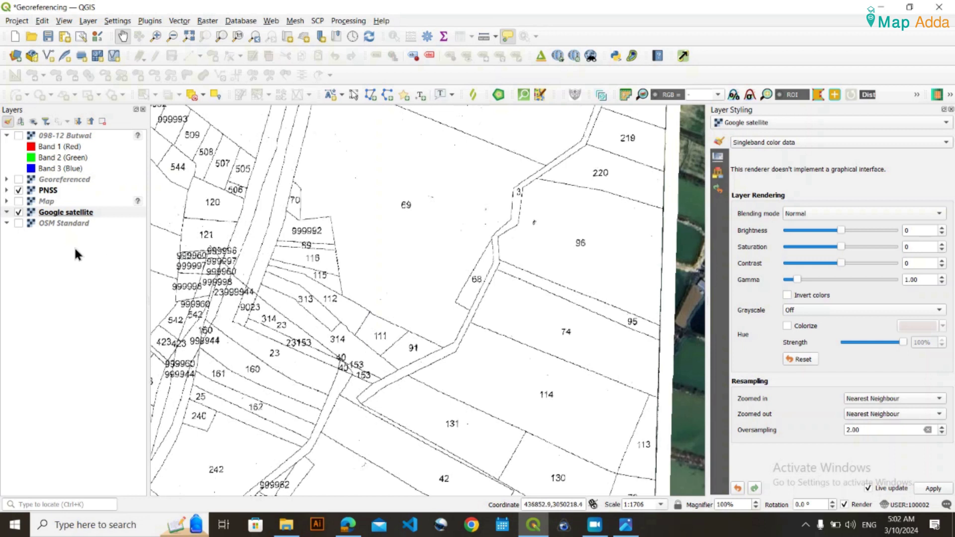
# Step: Hide PNSS to view the wider satellite surroundings, and show it again over the imagery
pyautogui.click(18, 190)
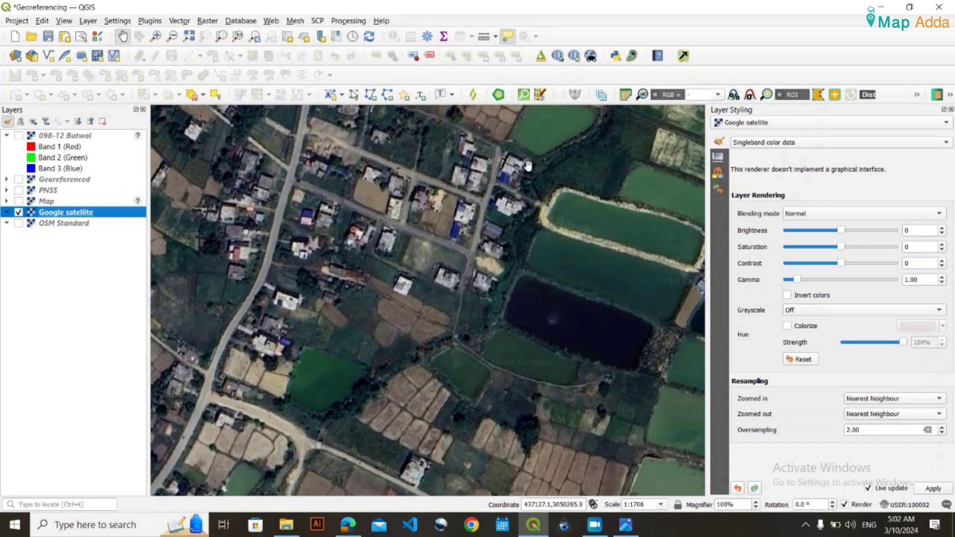
pyautogui.scroll(-2, 527, 166)
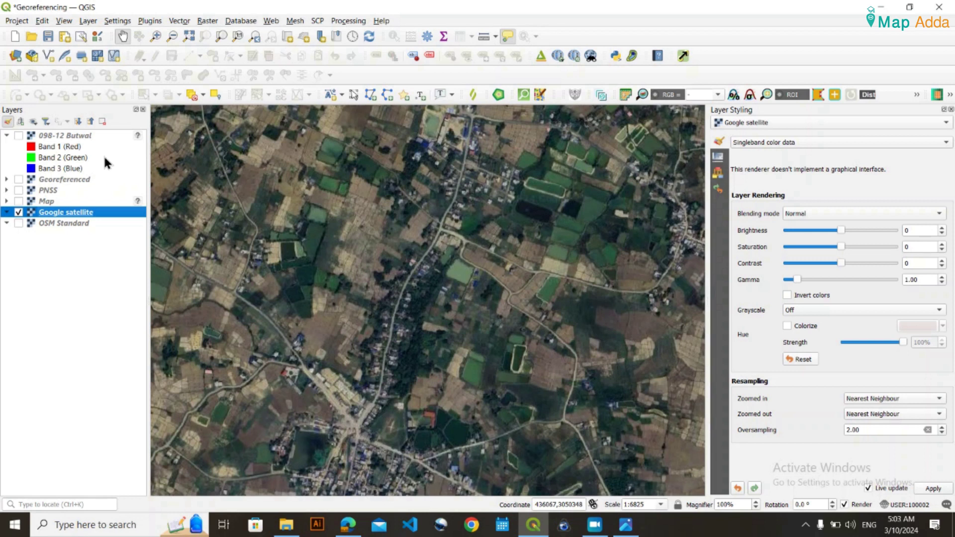
pyautogui.click(18, 190)
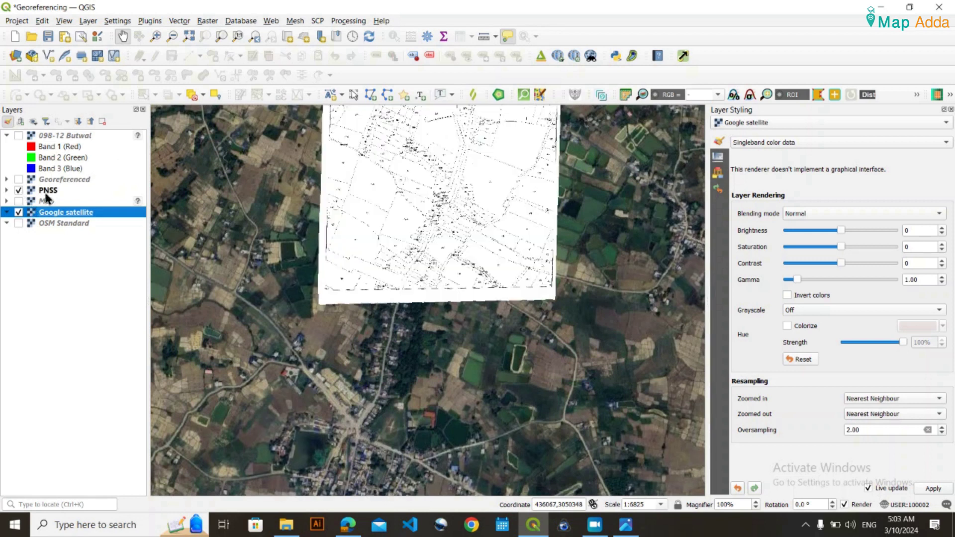
# Step: Review the roads and parcels across the PNSS map, from its northern part to the southwest and back around parcel 173
pyautogui.scroll(1, 485, 222)
pyautogui.moveTo(416, 170); pyautogui.dragTo(441, 275)
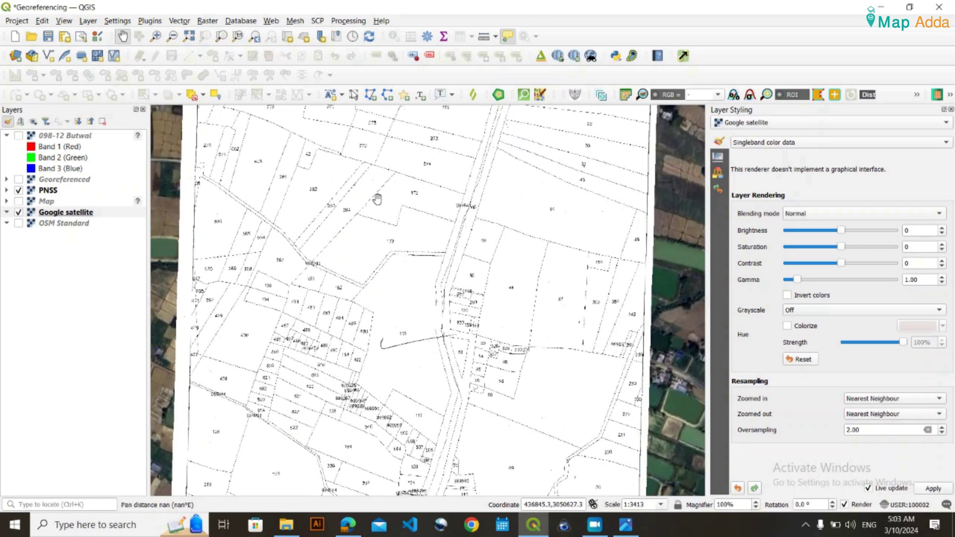
pyautogui.moveTo(345, 341); pyautogui.dragTo(408, 154)
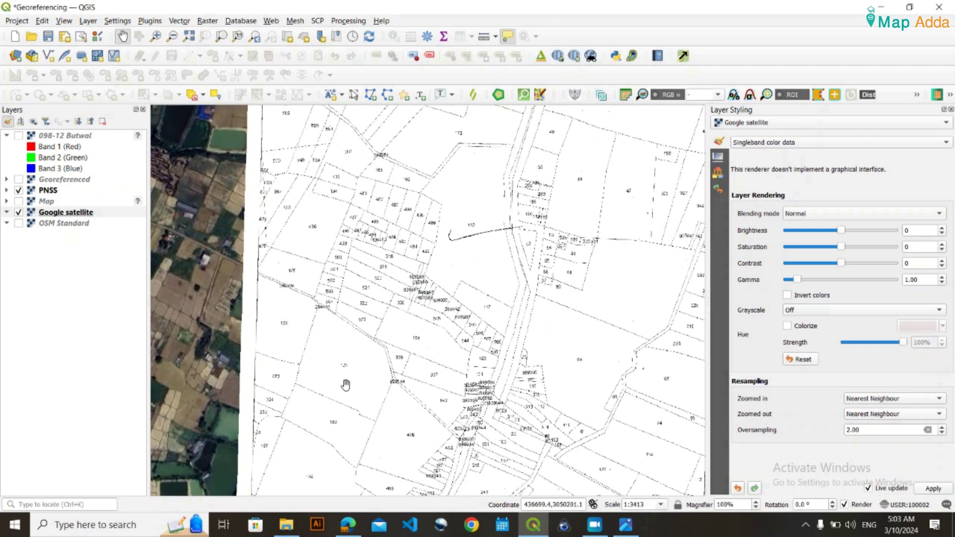
pyautogui.moveTo(541, 259); pyautogui.dragTo(433, 319)
pyautogui.moveTo(431, 271); pyautogui.dragTo(364, 274)
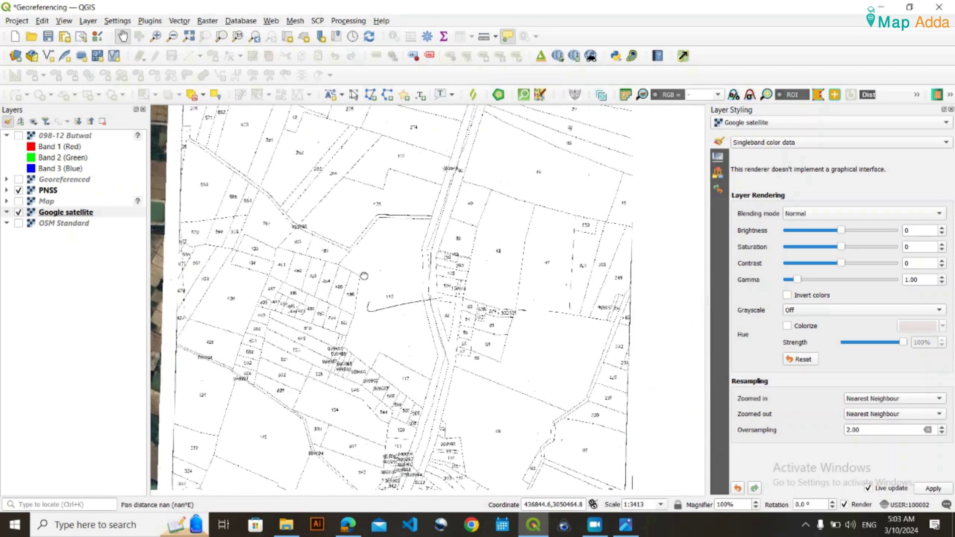